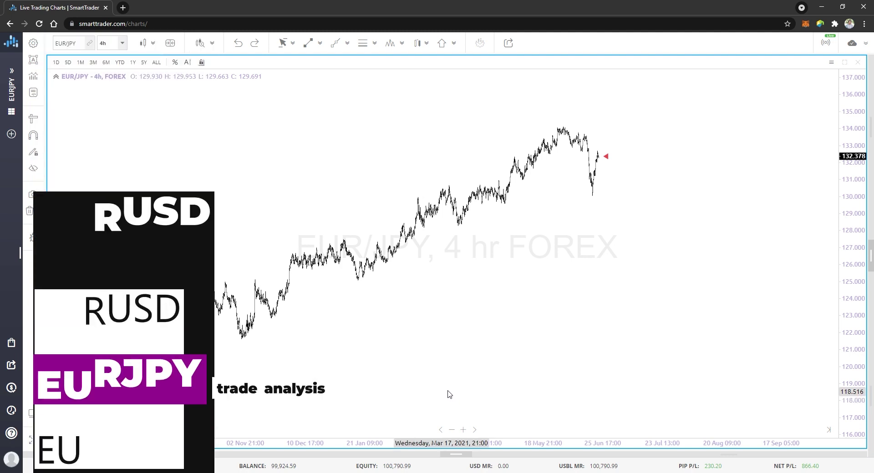
Step: Switch the EUR/JPY chart to the 1 week timeframe
click(123, 44)
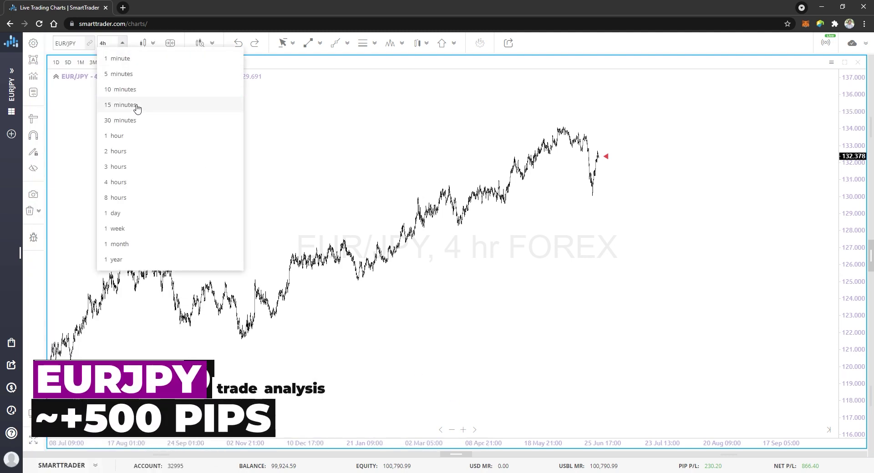
click(145, 231)
drag(472, 360, 257, 331)
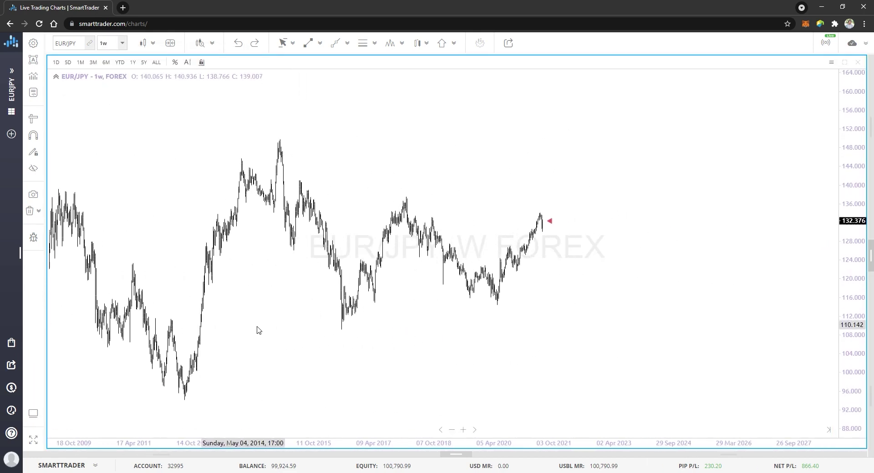
scroll(494, 350, up, 5)
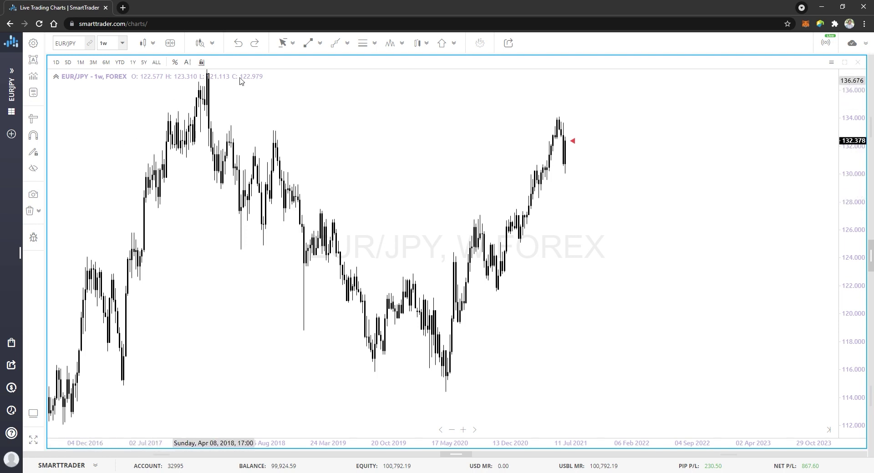
Step: Draw a tall, narrow rectangle in the empty area after the latest candles, spanning about 133.3 down to 122.4
click(348, 45)
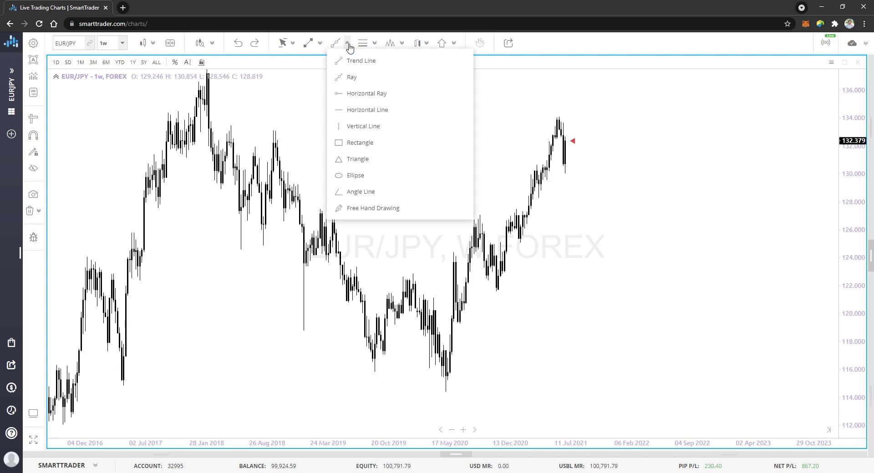
click(364, 142)
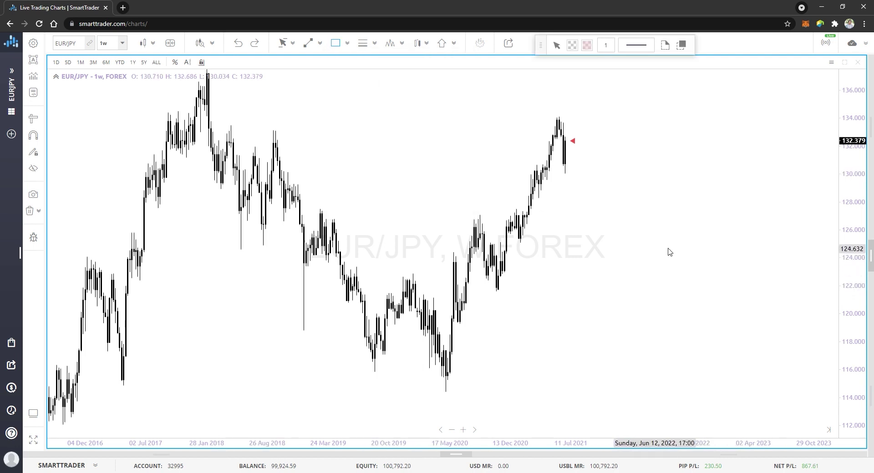
mouse_move(636, 127)
mouse_down()
mouse_move(656, 240)
mouse_move(648, 282)
mouse_up()
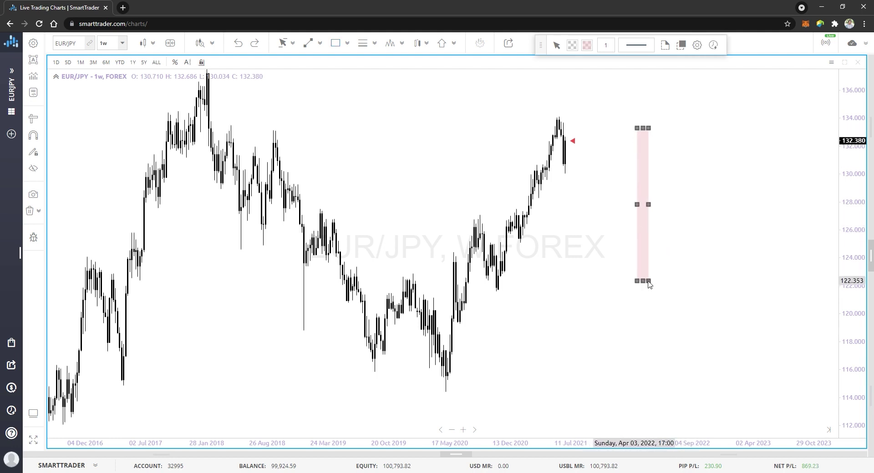
Step: Copy the rectangle and paste two copies on its future-date side, each placed a bit lower than the previous one
right_click(652, 229)
click(680, 224)
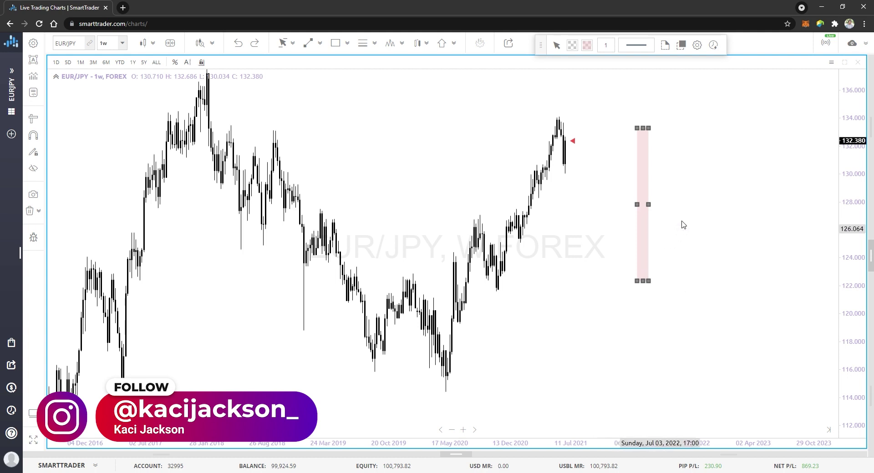
right_click(680, 225)
click(701, 228)
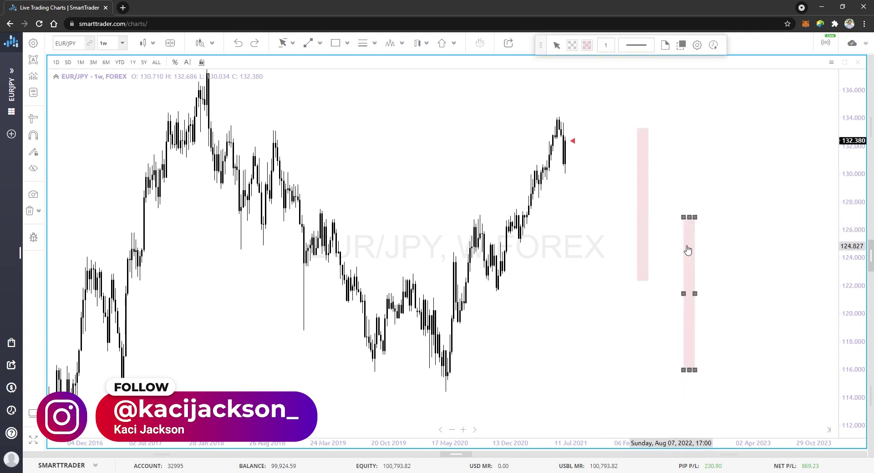
drag(686, 250, 659, 179)
right_click(692, 182)
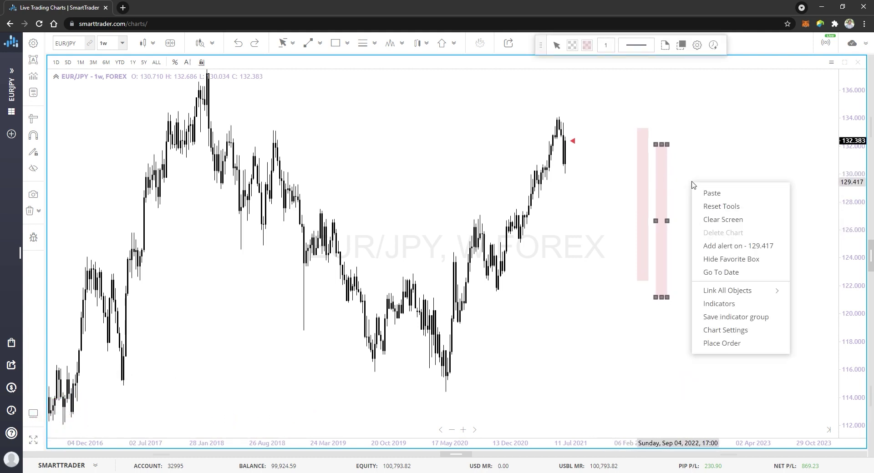
click(703, 190)
drag(698, 211, 680, 192)
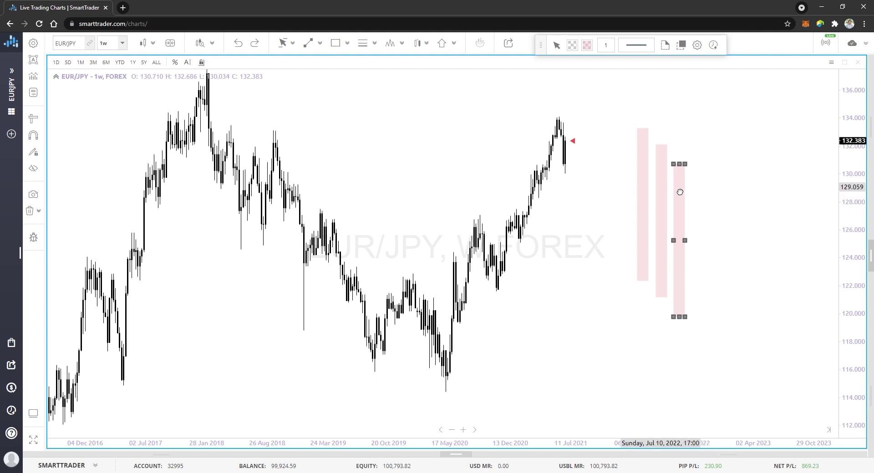
Step: Paste two more rectangle copies between the candles and the original, stepping downward so the five bars form a peak
right_click(712, 192)
click(720, 199)
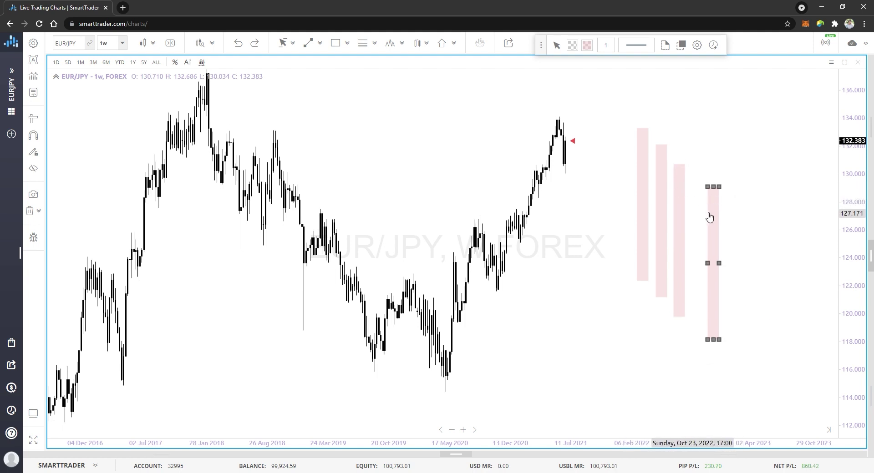
drag(709, 217, 620, 178)
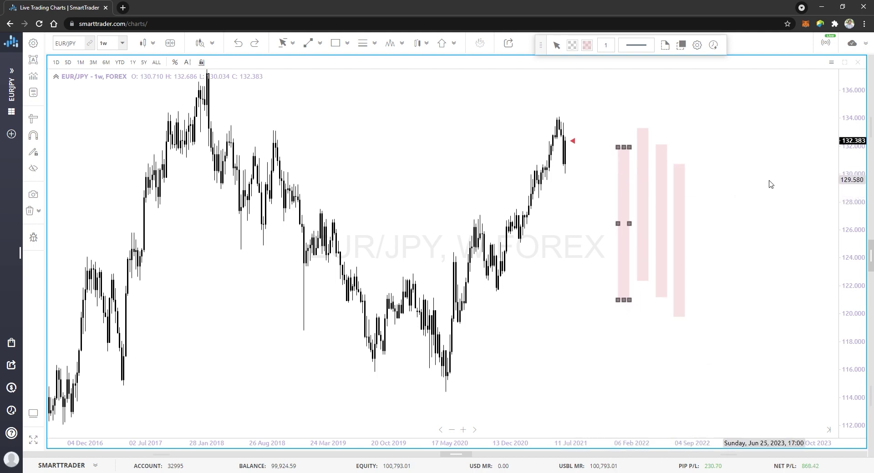
right_click(736, 187)
click(753, 201)
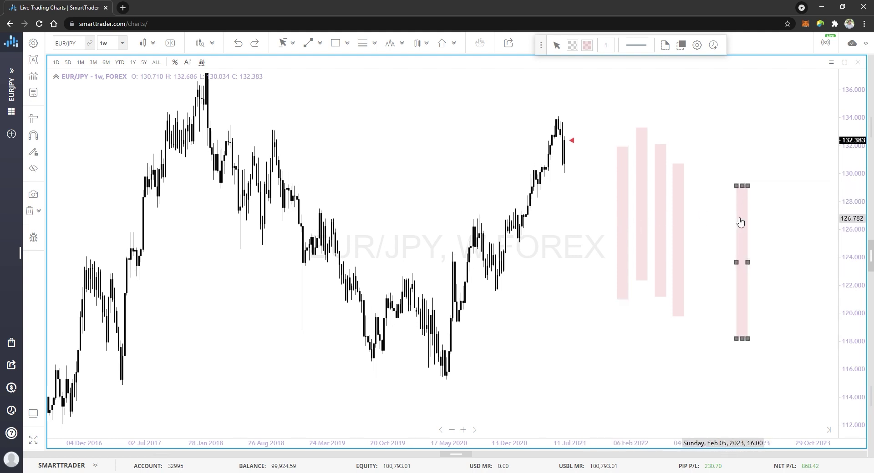
drag(742, 222, 607, 203)
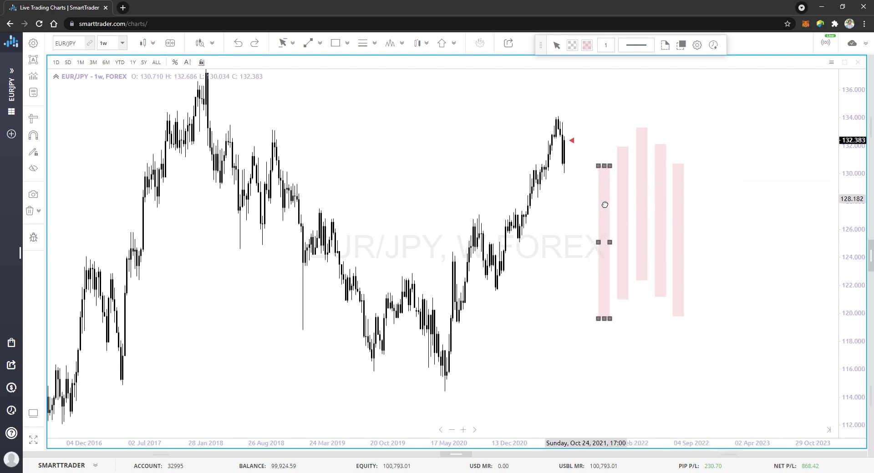
click(746, 246)
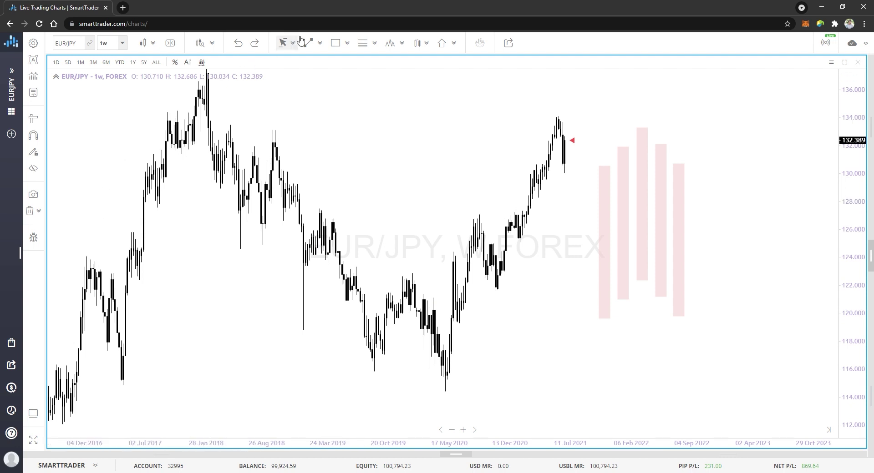
Step: With Free Hand Drawing locked on, circle the 2021 high and the two earlier highs near 127, and release the lock
click(320, 43)
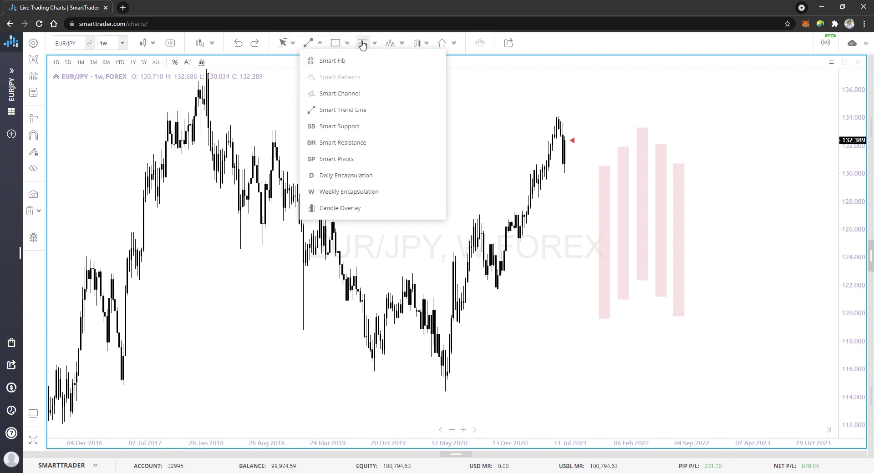
click(347, 43)
click(362, 214)
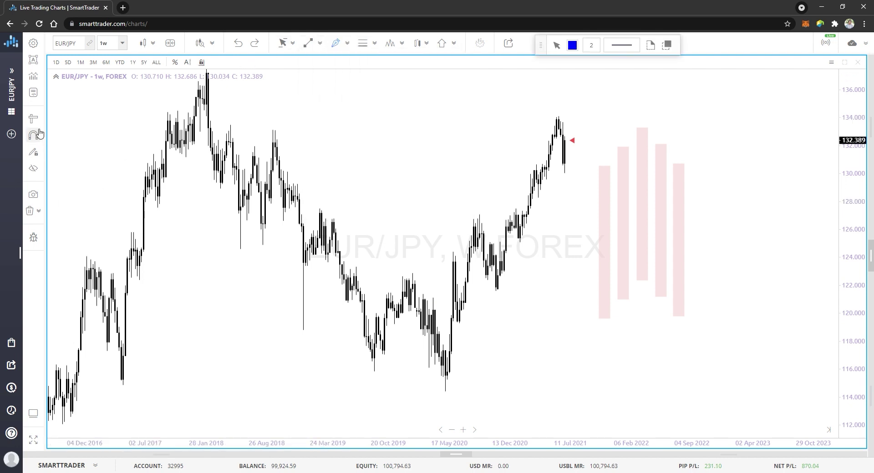
click(35, 154)
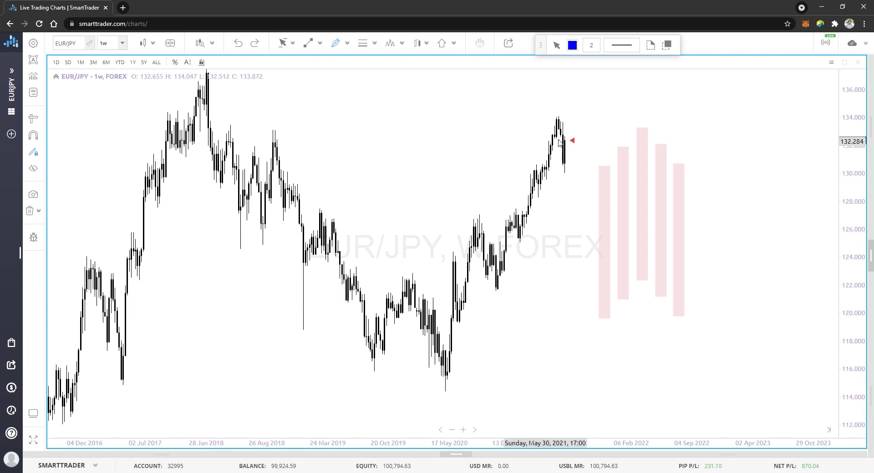
mouse_move(567, 121)
mouse_down()
mouse_move(552, 114)
mouse_move(566, 128)
mouse_up()
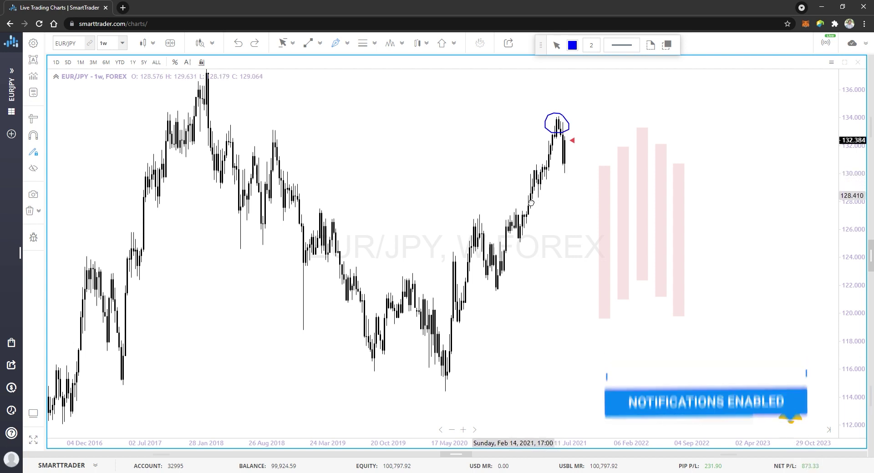
drag(515, 208, 521, 220)
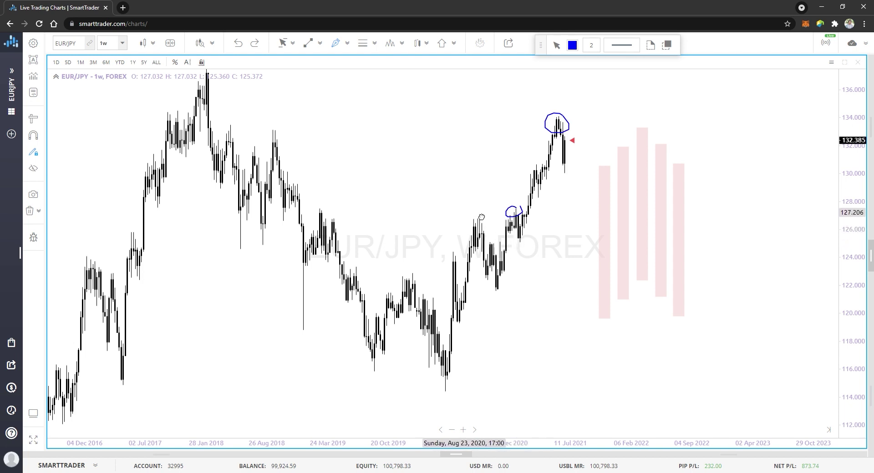
mouse_move(477, 210)
mouse_down()
mouse_move(472, 230)
mouse_move(472, 213)
mouse_up()
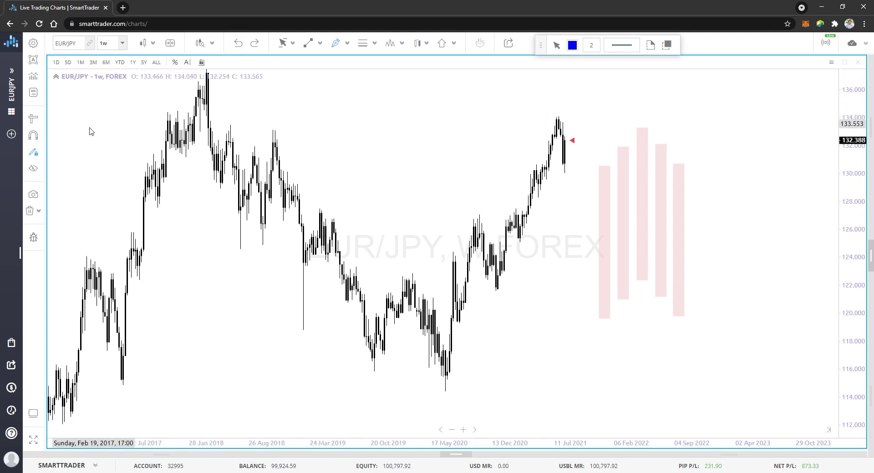
click(34, 153)
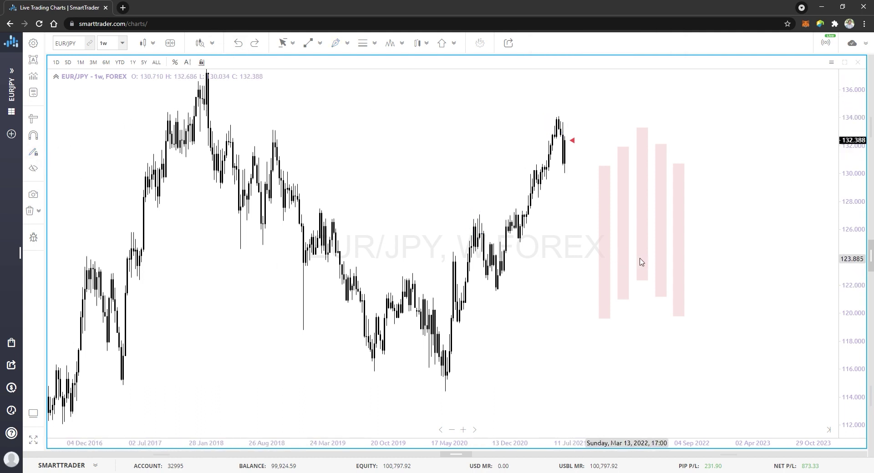
Step: Move the three middle rectangles down so the five bars form a valley with its lowest point at the centre bar
drag(640, 268, 636, 346)
drag(628, 290, 633, 333)
drag(665, 289, 671, 329)
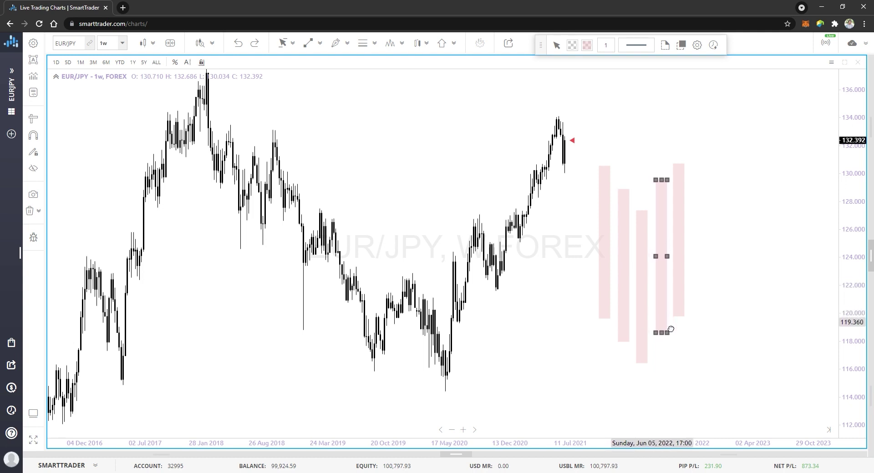
click(658, 358)
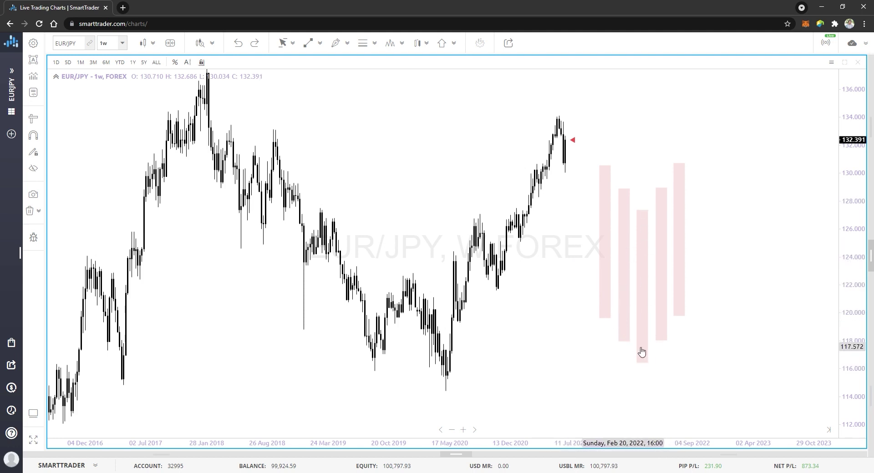
Step: Delete all five rectangles from the weekly chart
click(684, 288)
key(Delete)
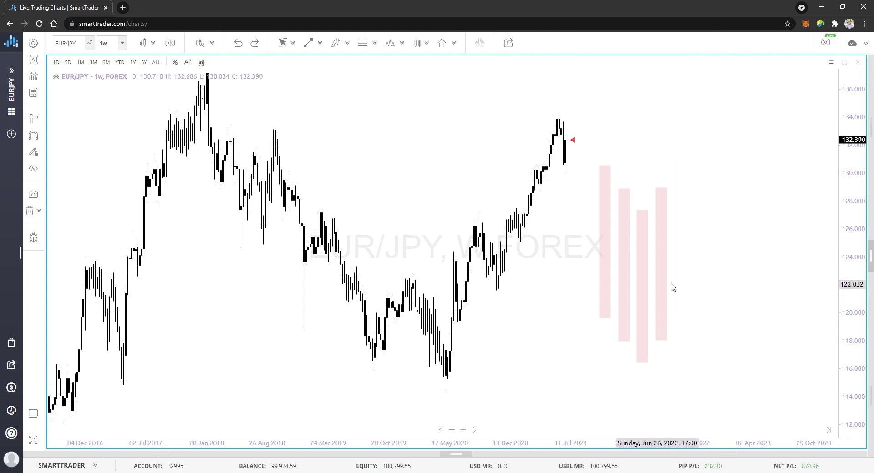
click(665, 287)
key(Delete)
click(645, 300)
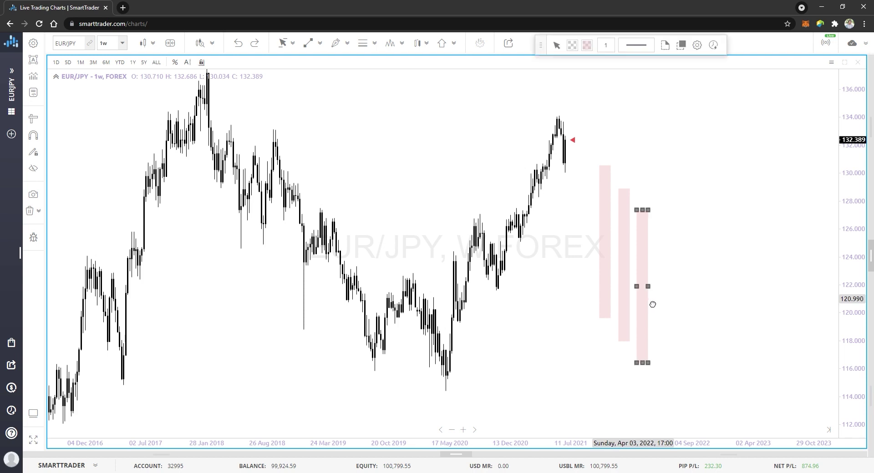
key(Delete)
click(627, 297)
key(Delete)
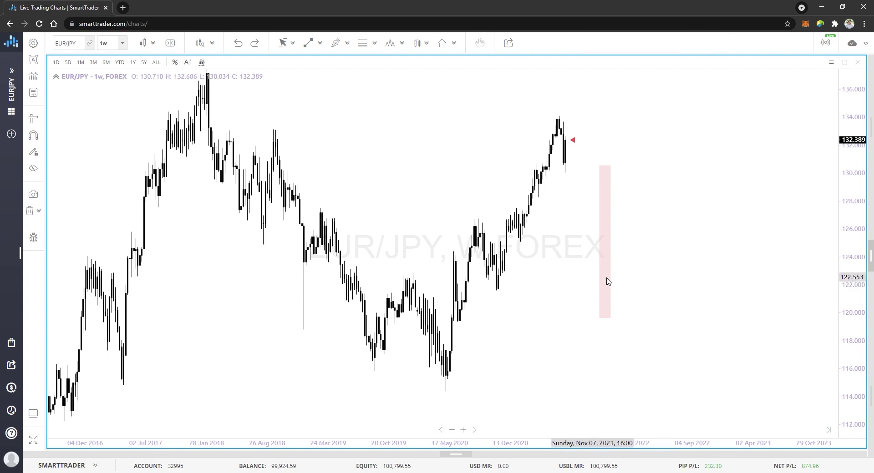
click(607, 281)
key(Delete)
Step: Switch the chart to the 1 month timeframe and place a horizontal line at the 2018 high, about 137.45
click(123, 43)
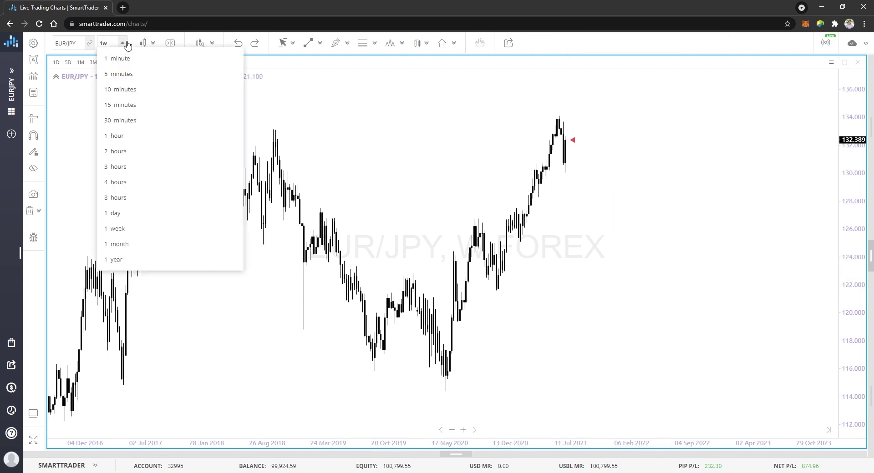
click(123, 244)
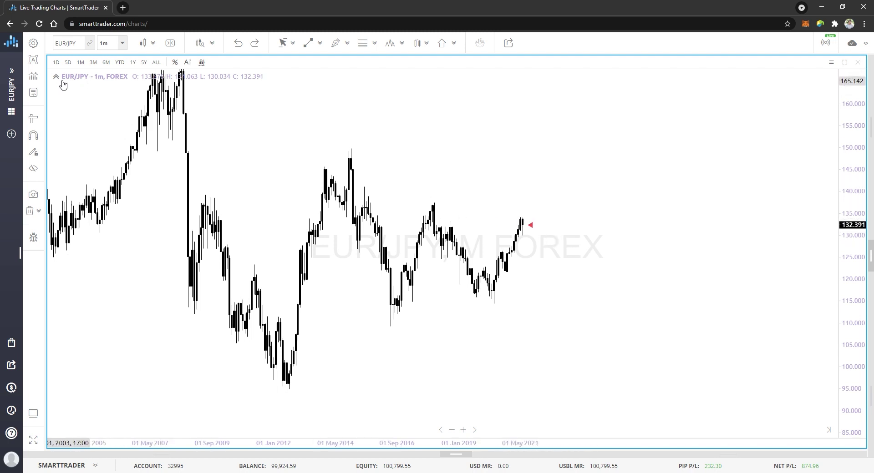
click(320, 43)
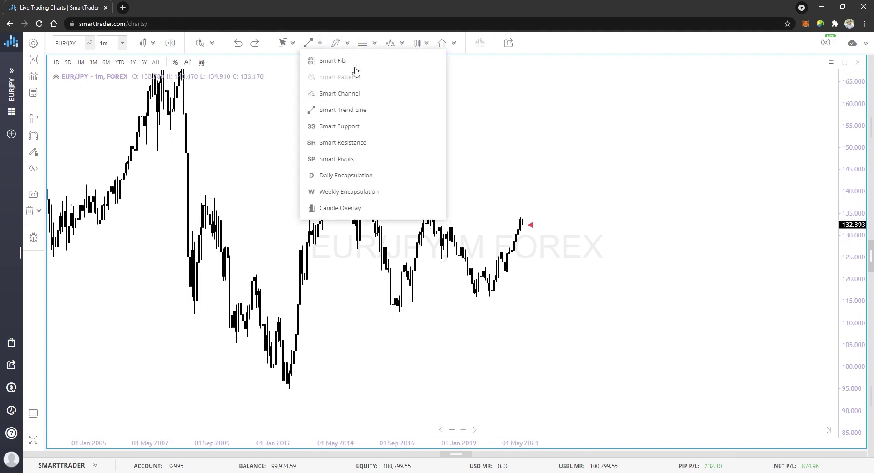
click(347, 44)
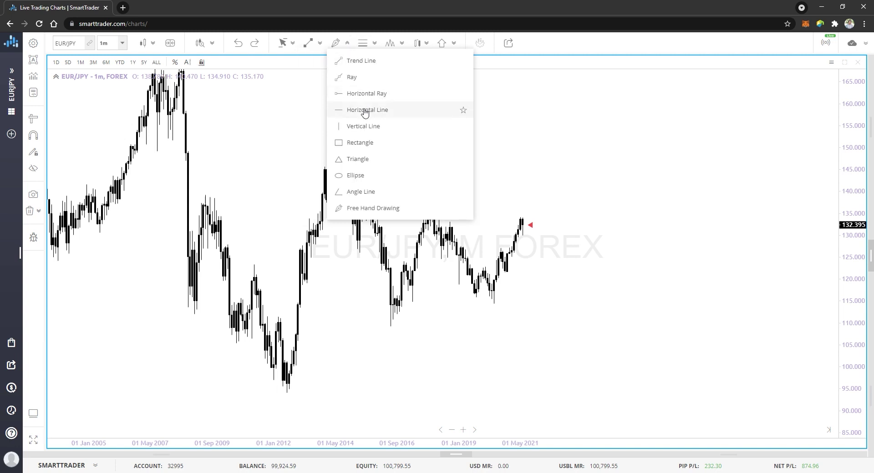
click(365, 110)
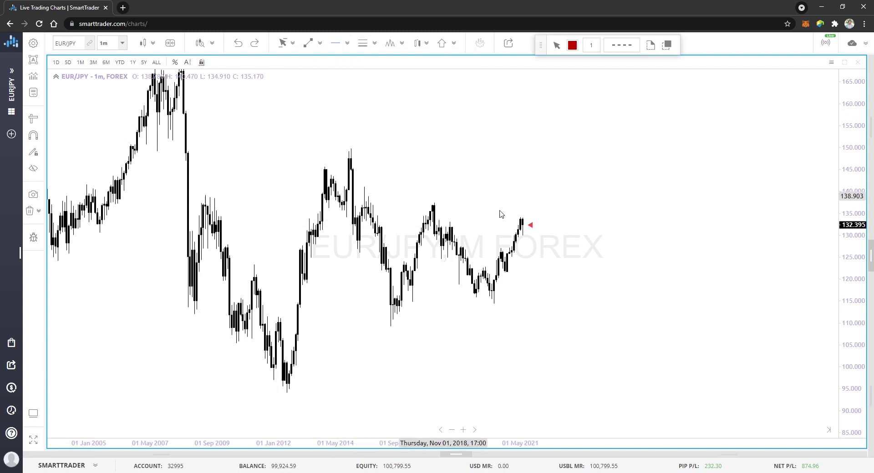
click(443, 202)
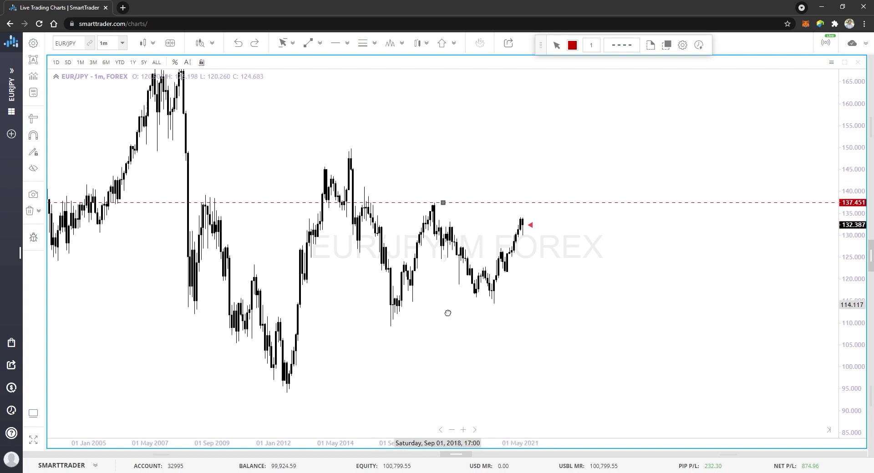
Step: Examine how the monthly price history back to 1993 reacts around the horizontal line
drag(447, 311, 671, 310)
drag(334, 323, 481, 321)
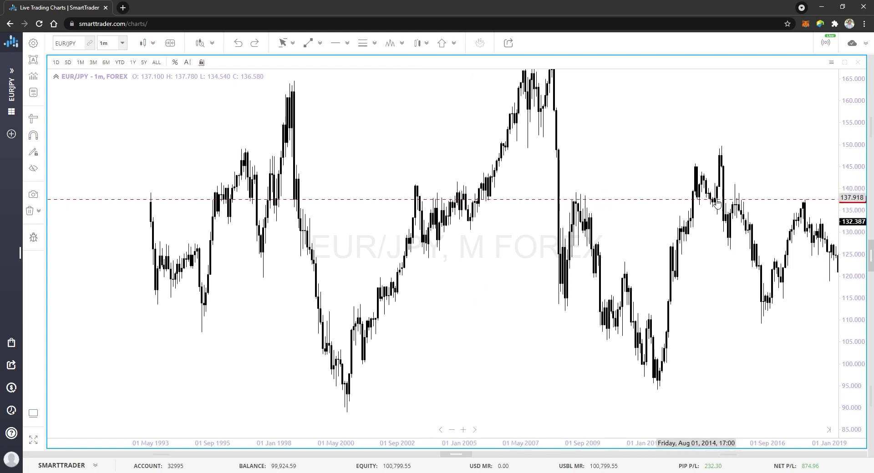
drag(550, 347, 410, 380)
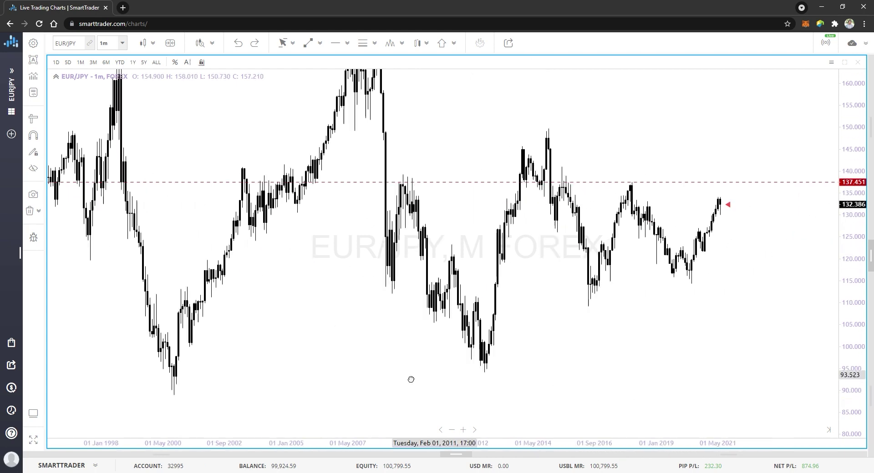
Step: Save the style of the horizontal line at the 2018 high as a drawing template named Monthly
drag(368, 337, 437, 373)
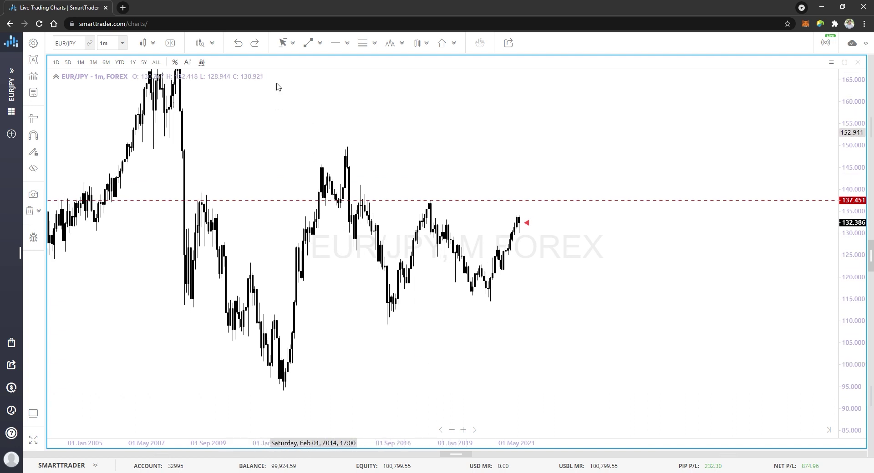
click(481, 201)
click(654, 47)
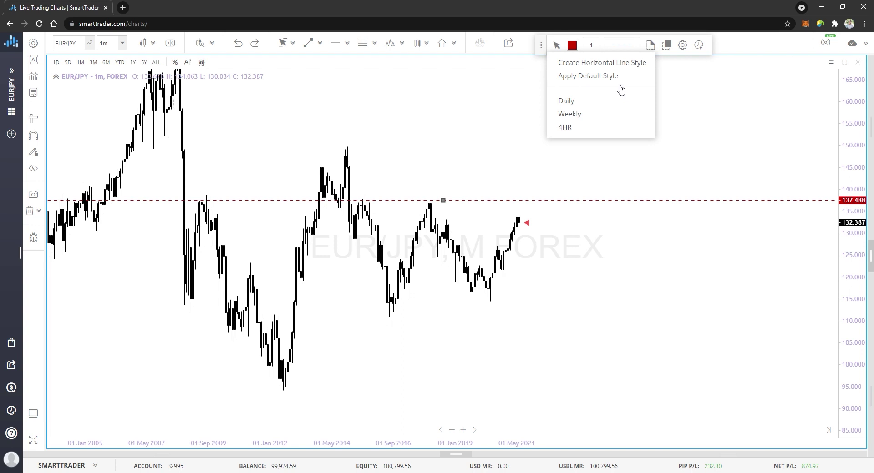
click(571, 63)
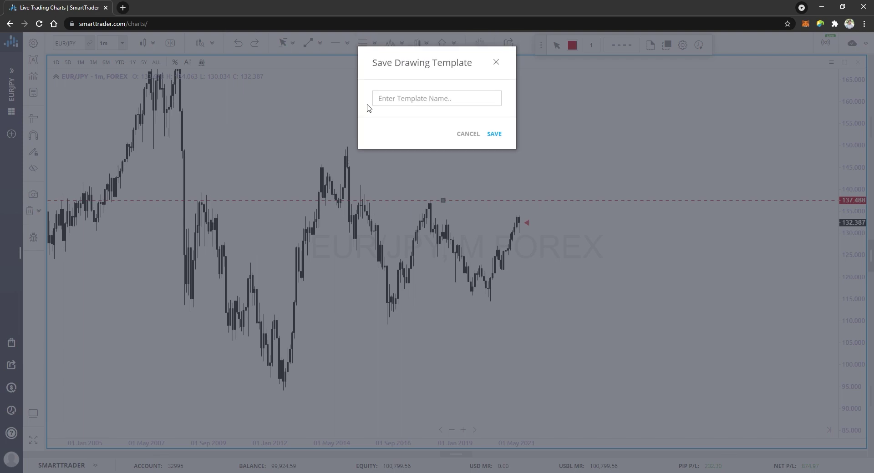
text(Monthly)
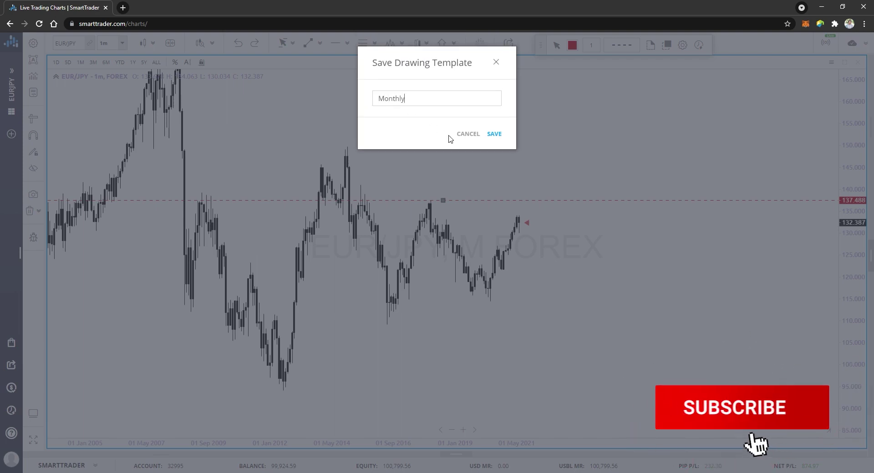
click(494, 133)
Step: Change the horizontal line's colour to purple and save its style again under the template name Monthly
click(572, 44)
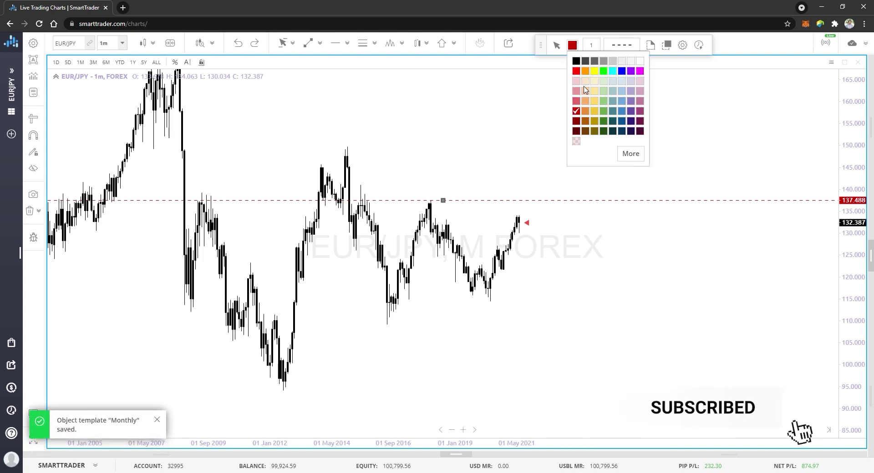
click(635, 113)
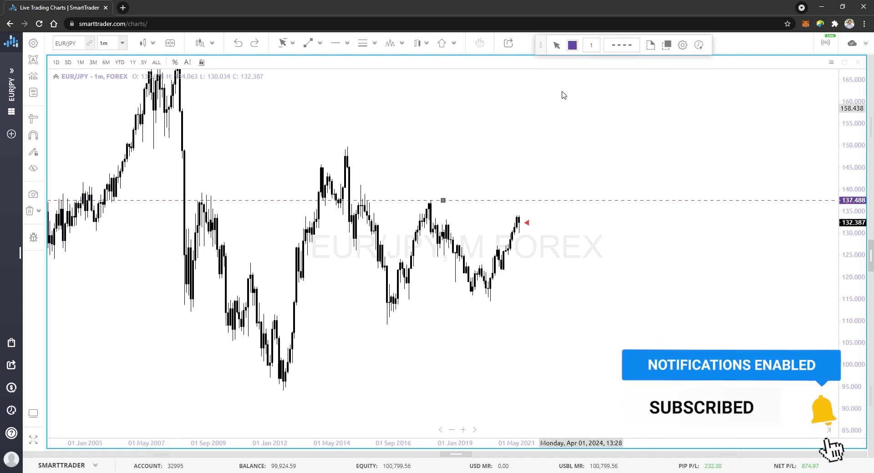
click(650, 45)
click(648, 50)
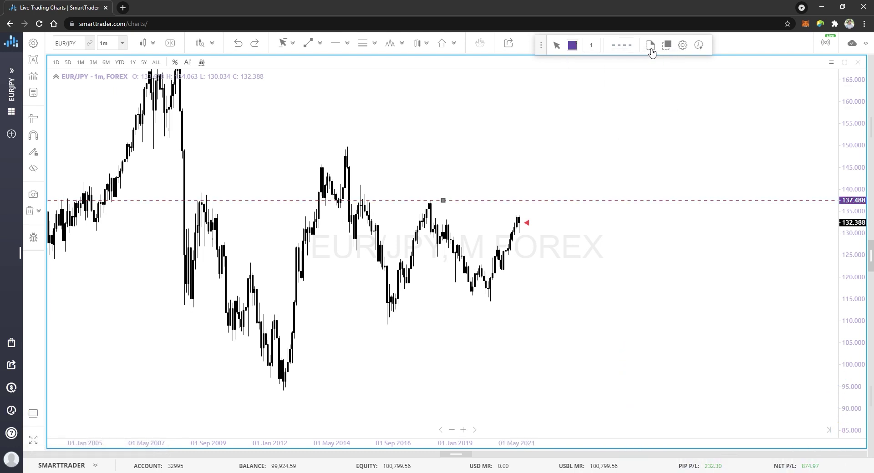
click(556, 45)
click(587, 63)
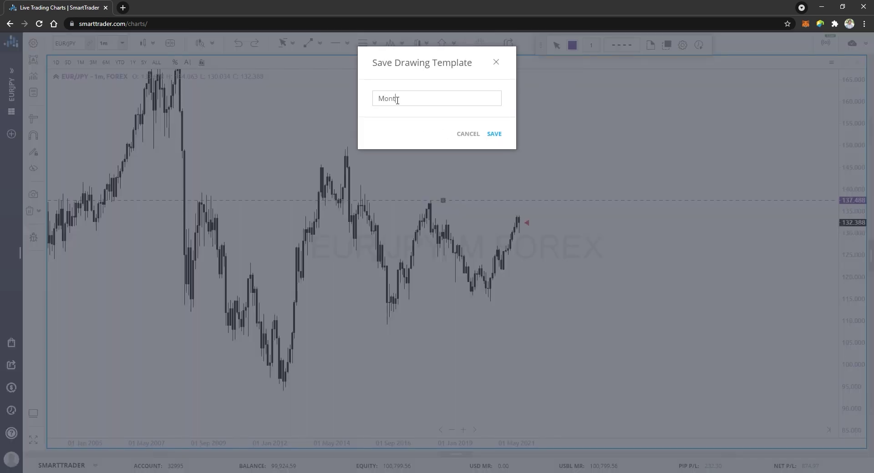
click(494, 136)
click(554, 95)
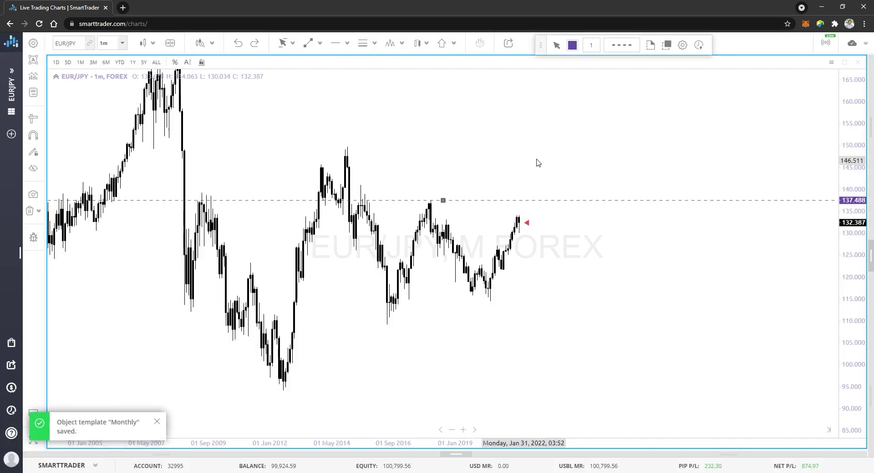
Step: Place a purple horizontal line at the 2020 low, about 114.57, and switch the chart to the 1 week timeframe
click(338, 46)
click(496, 310)
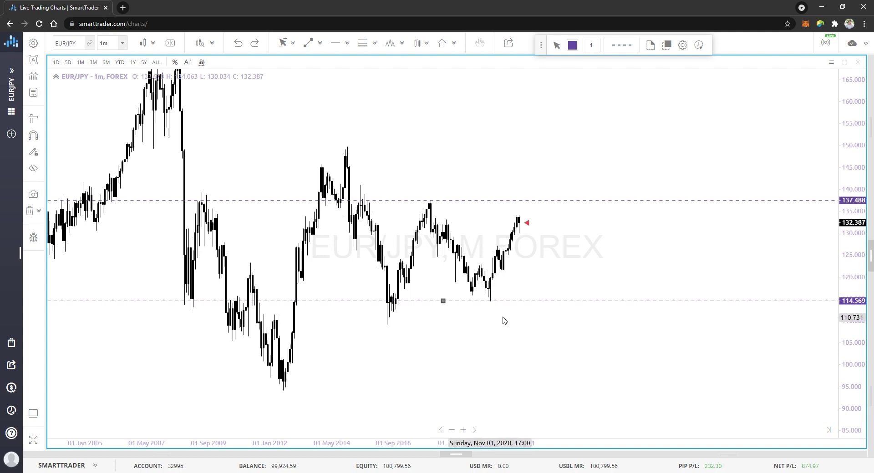
click(121, 43)
click(128, 229)
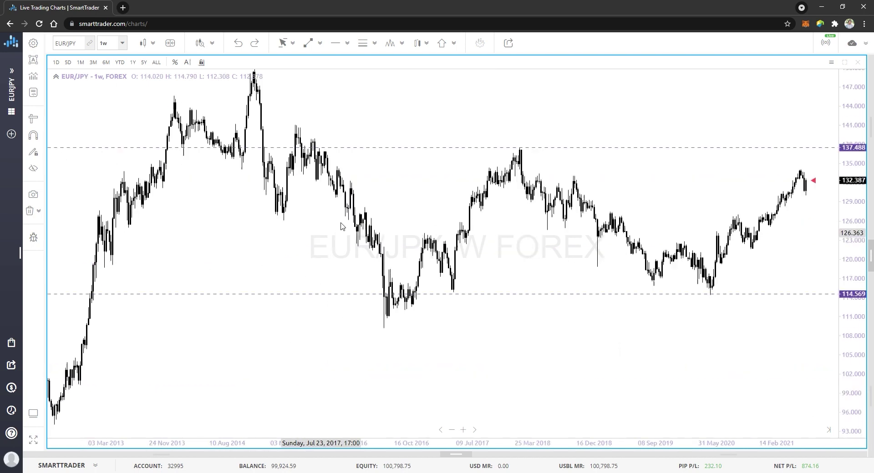
Step: Place a horizontal line at the June 2020 pullback low, about 119.23, and apply the saved Weekly style
drag(546, 269, 452, 263)
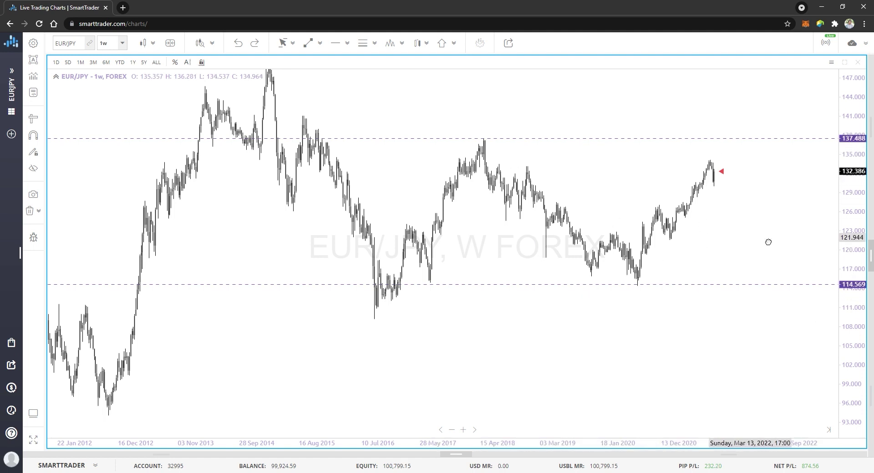
drag(769, 242, 651, 272)
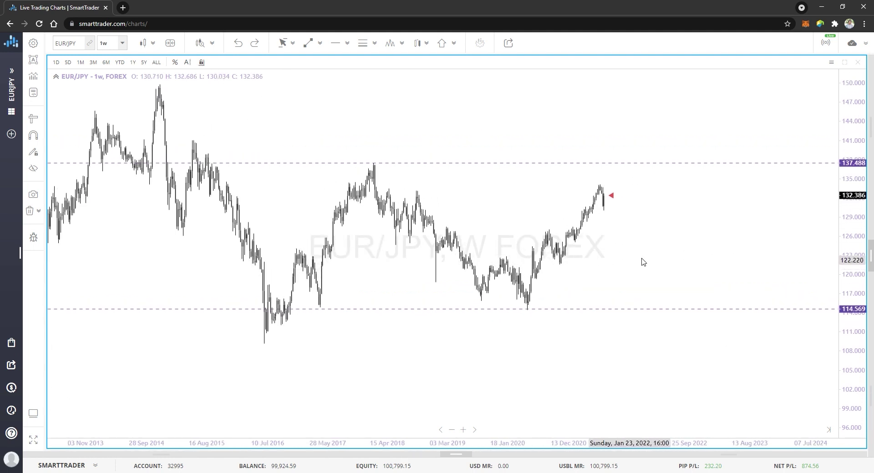
scroll(577, 278, up, 2)
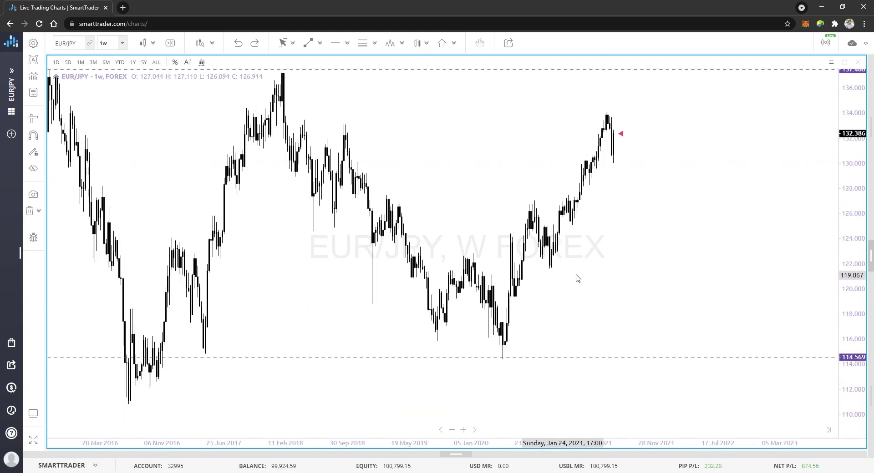
drag(655, 277, 526, 287)
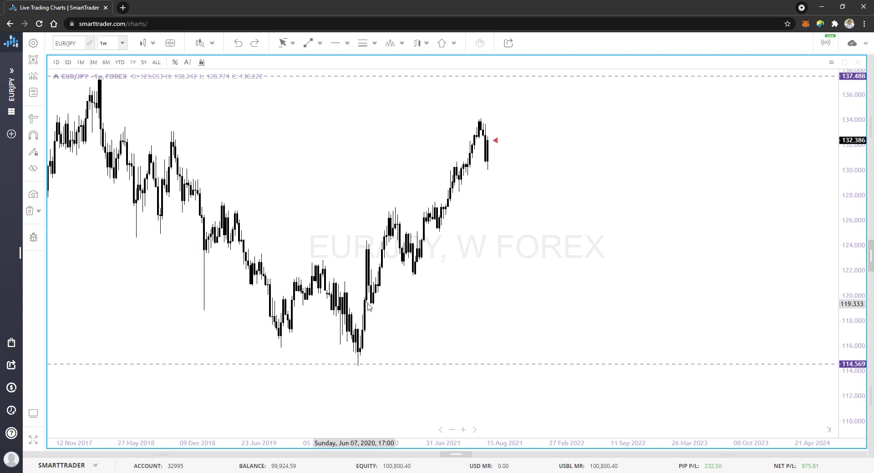
click(335, 43)
click(369, 306)
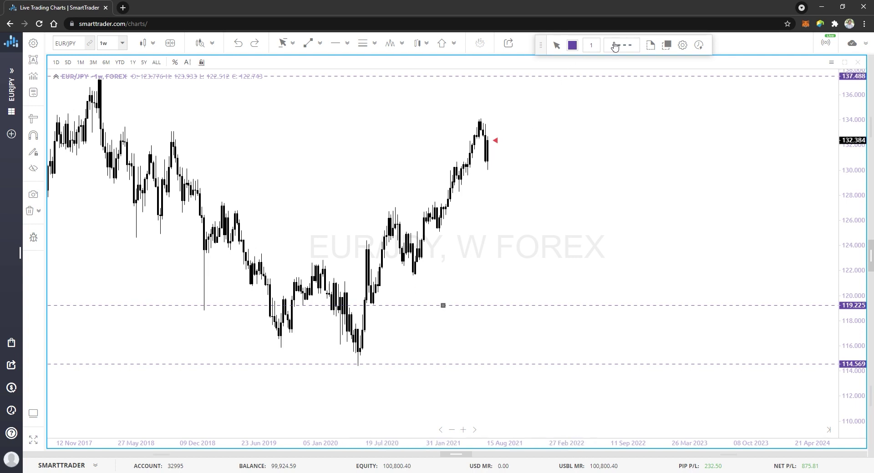
click(650, 45)
click(599, 117)
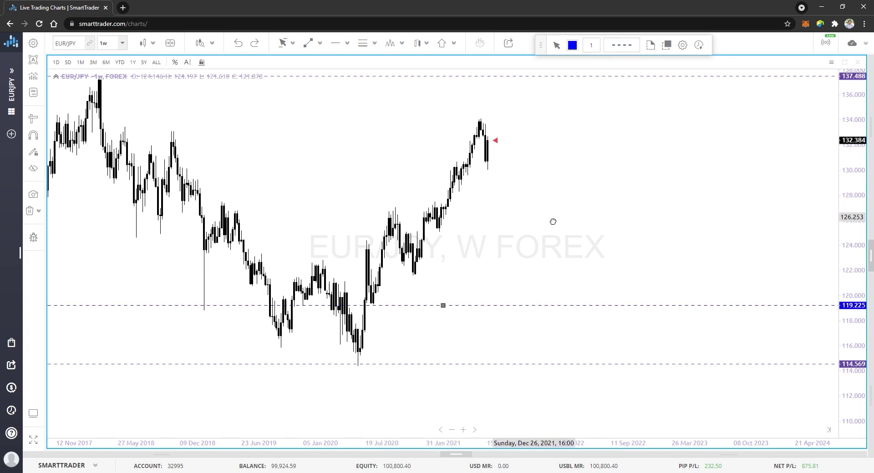
Step: Place another blue weekly horizontal line near the 2018 highs and move it to the 2021 high, about 134.07
drag(552, 223, 564, 250)
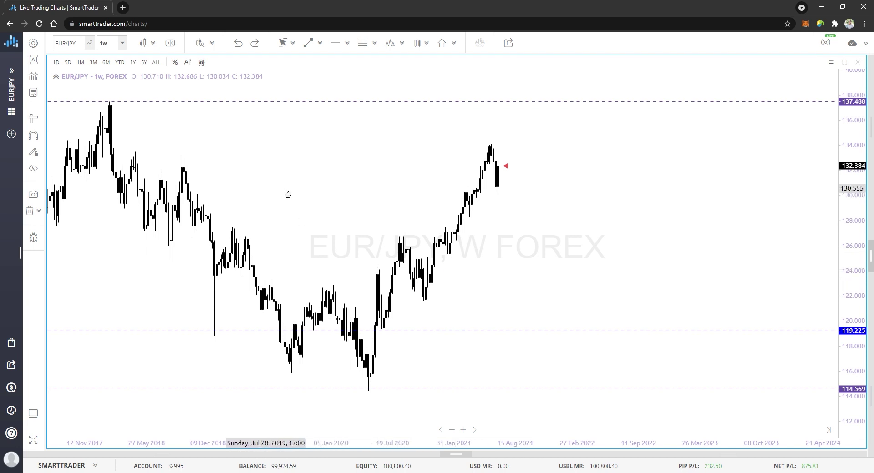
drag(289, 193, 324, 218)
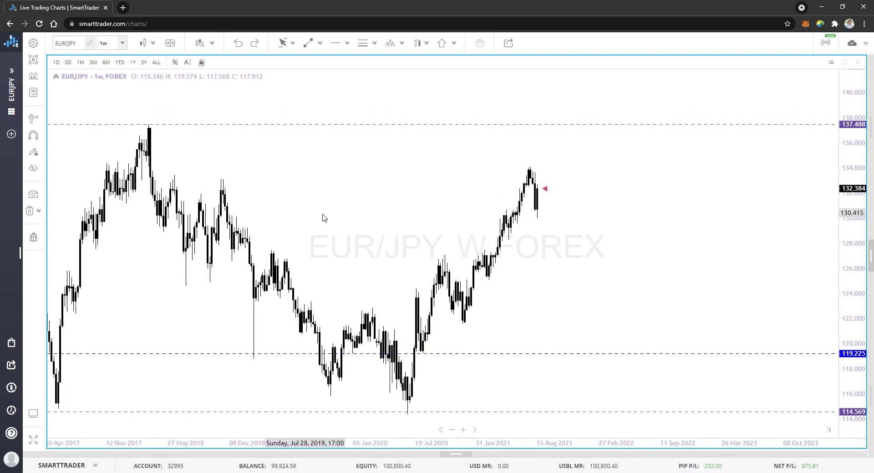
click(150, 125)
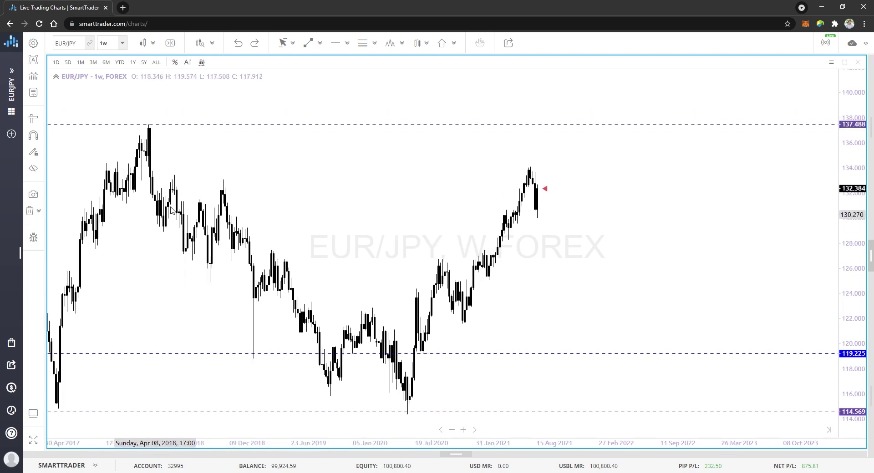
click(342, 48)
click(221, 171)
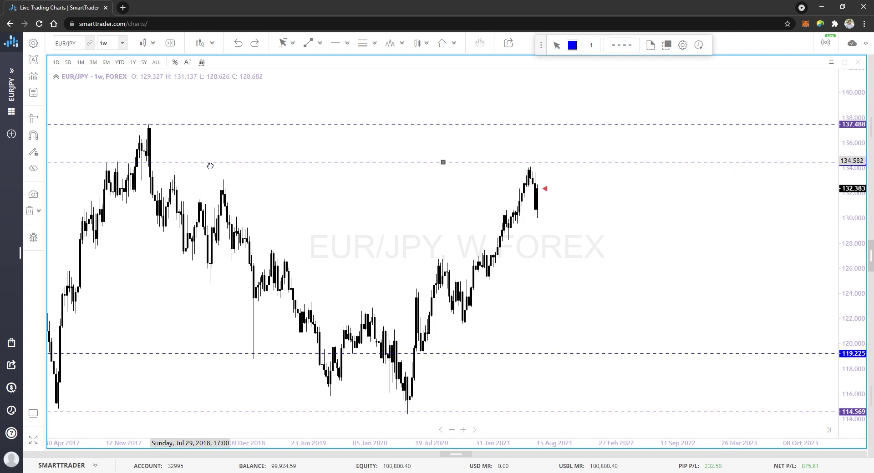
drag(213, 163, 216, 177)
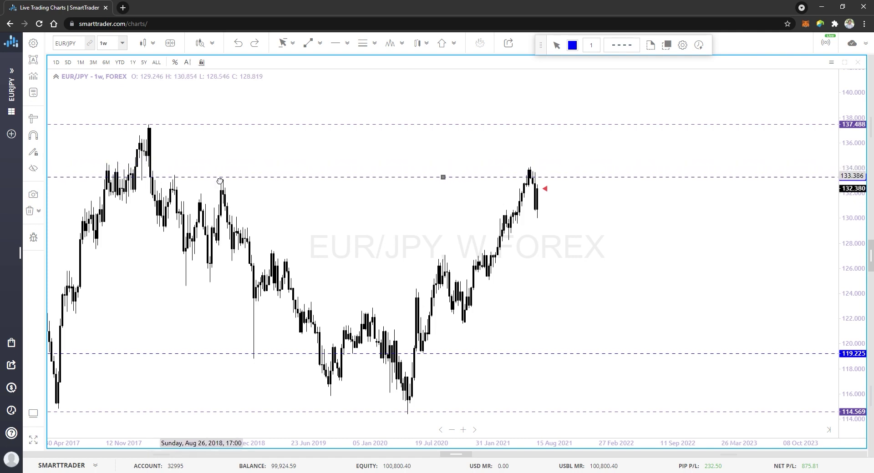
drag(220, 181, 220, 181)
click(705, 273)
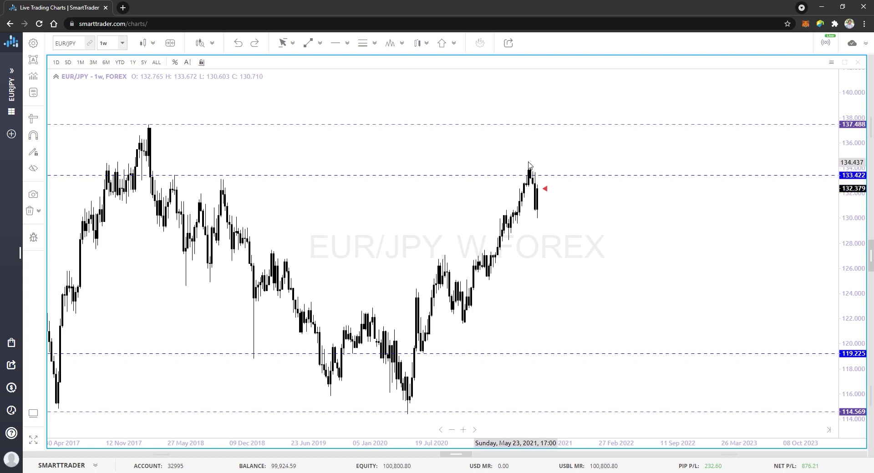
click(548, 175)
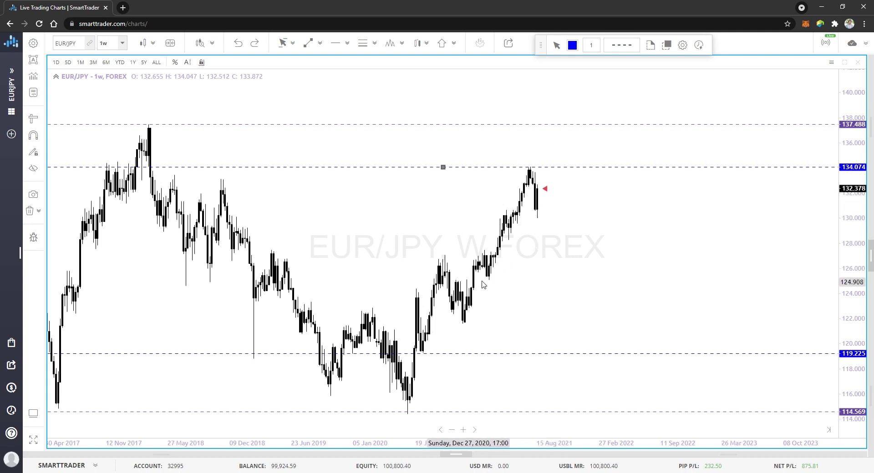
Step: Switch the chart to the 1 day timeframe and place a horizontal line at the early September 2020 high, about 127.07
click(126, 45)
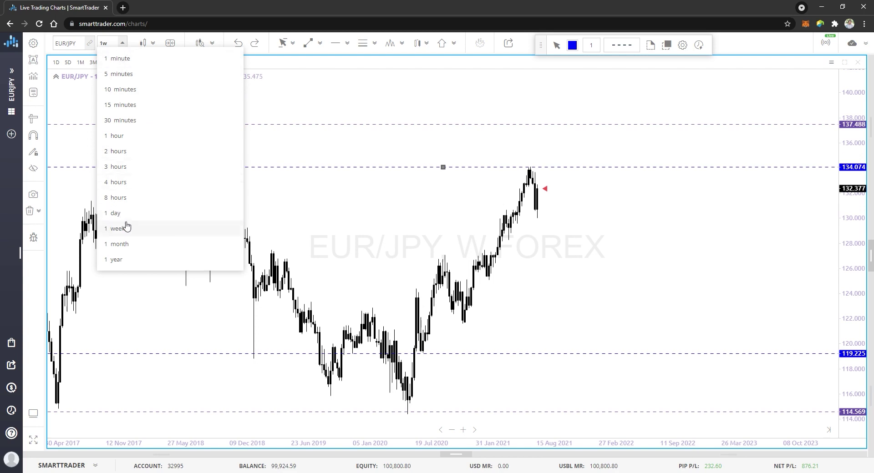
click(116, 213)
scroll(717, 166, down, 5)
drag(715, 254, 433, 266)
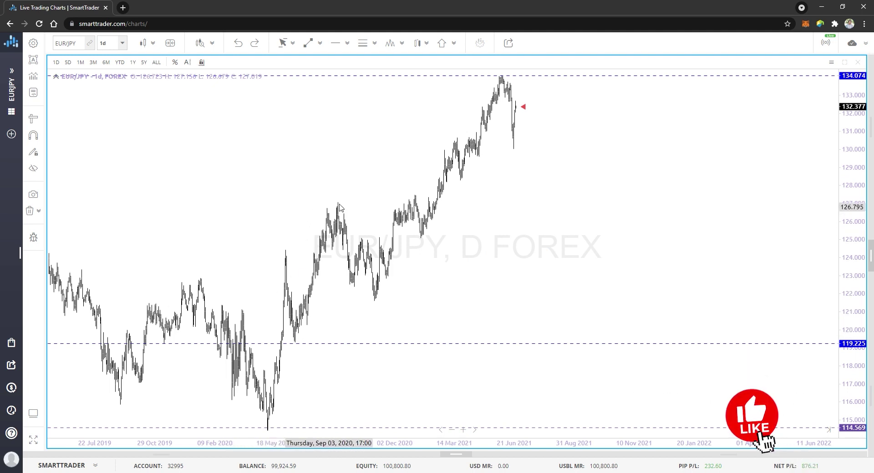
click(336, 43)
click(356, 202)
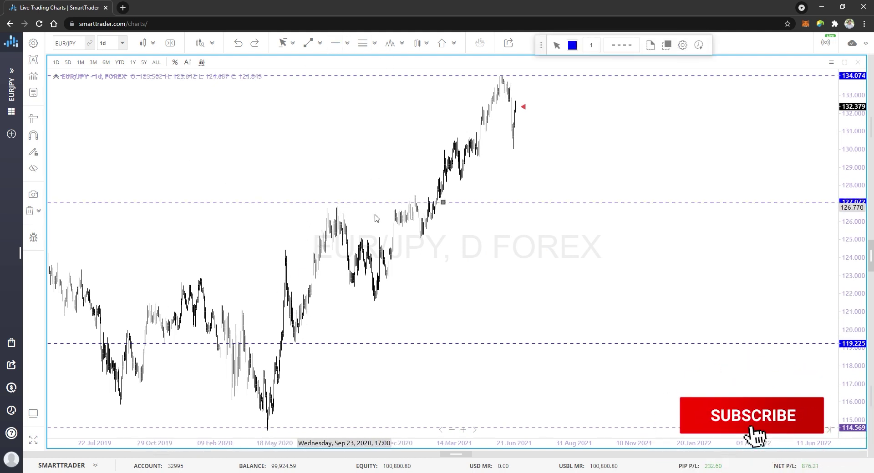
Step: Apply the grey 4HR saved style to the horizontal line at the September 2020 high
click(556, 45)
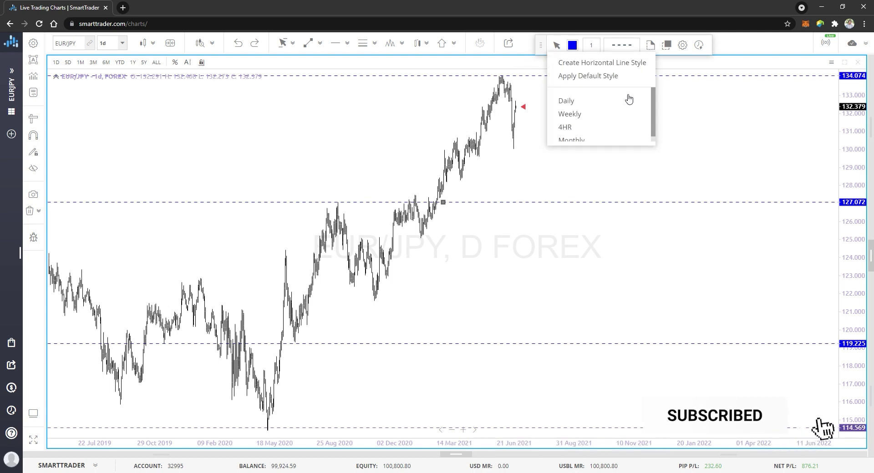
click(585, 121)
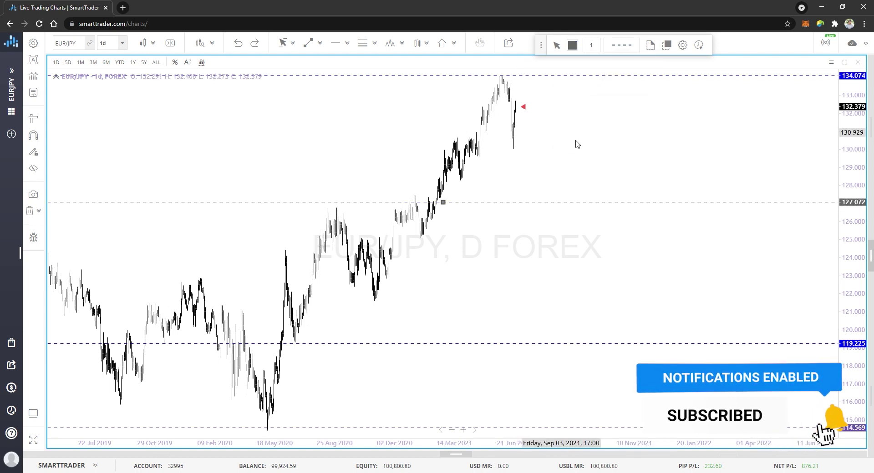
click(580, 169)
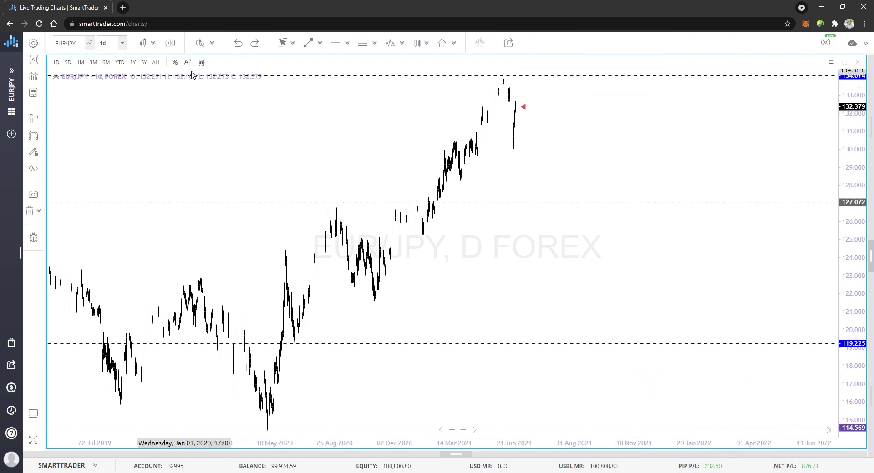
click(123, 43)
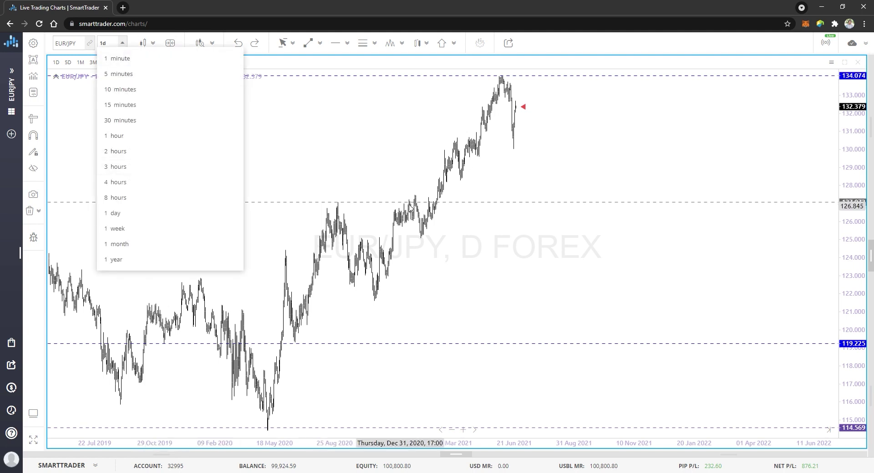
Step: Apply the red Daily saved style to the horizontal line at the September 2020 high
click(523, 202)
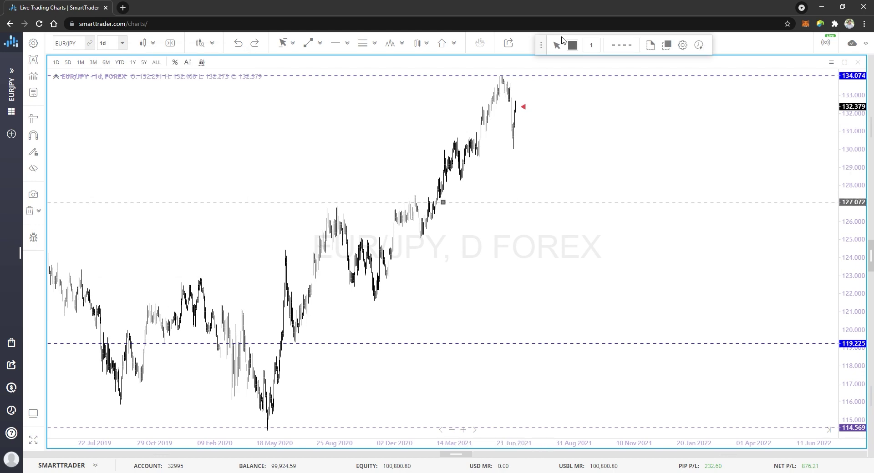
click(652, 46)
click(581, 115)
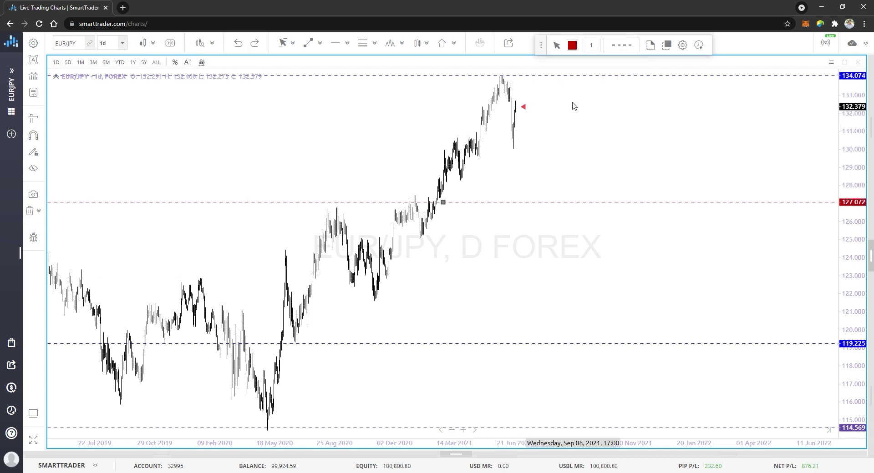
Step: Switch the chart to the 4 hours timeframe and place a horizontal line at the spring 2021 highs, about 130.60
click(122, 44)
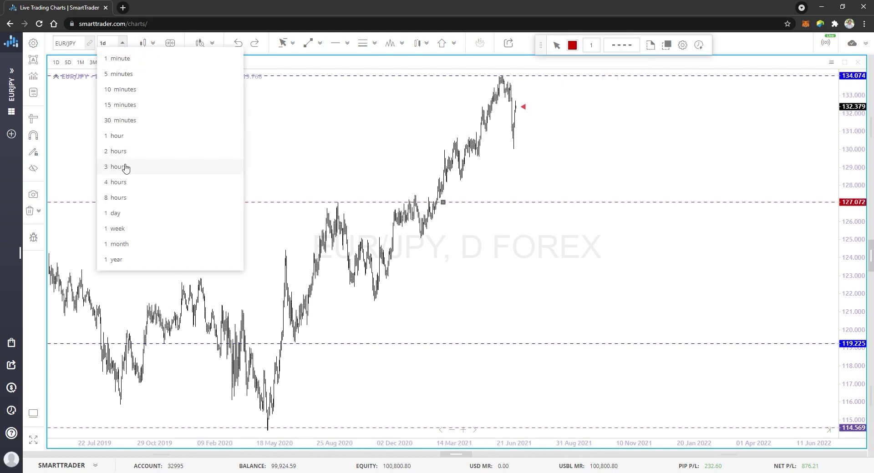
click(121, 182)
scroll(640, 208, down, 5)
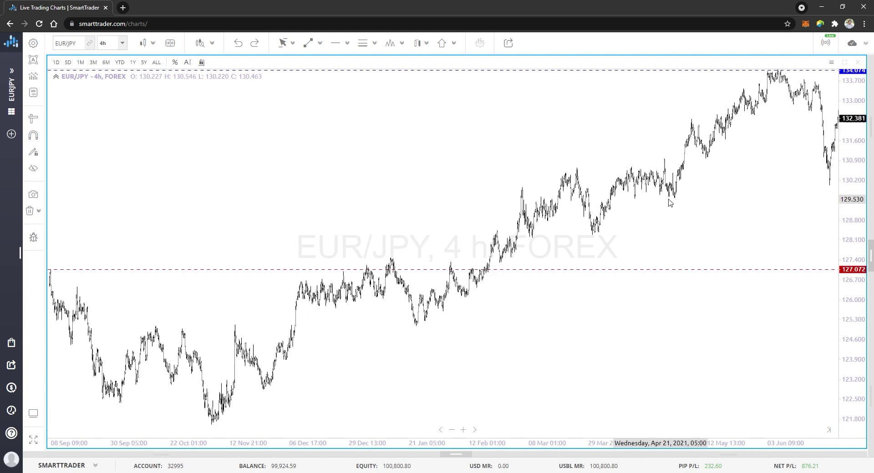
drag(736, 187, 505, 192)
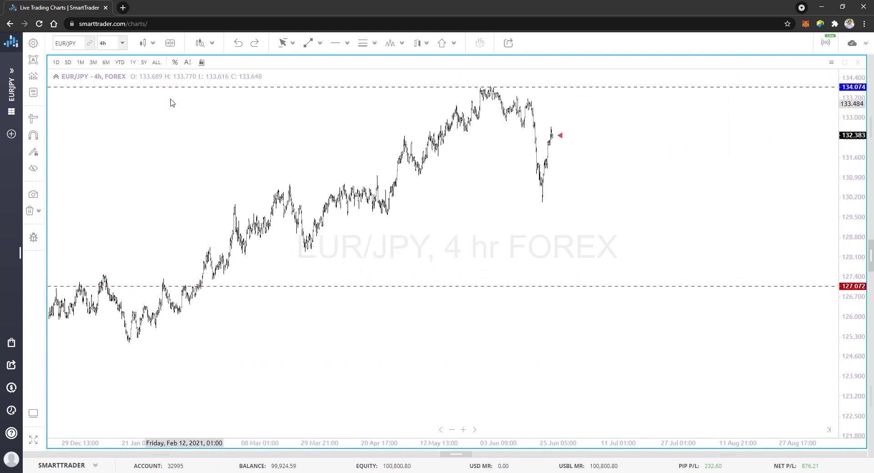
click(336, 43)
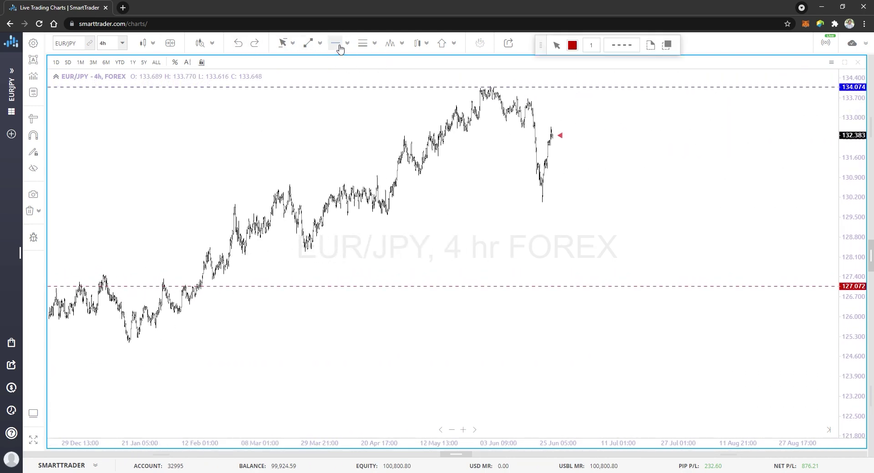
click(442, 186)
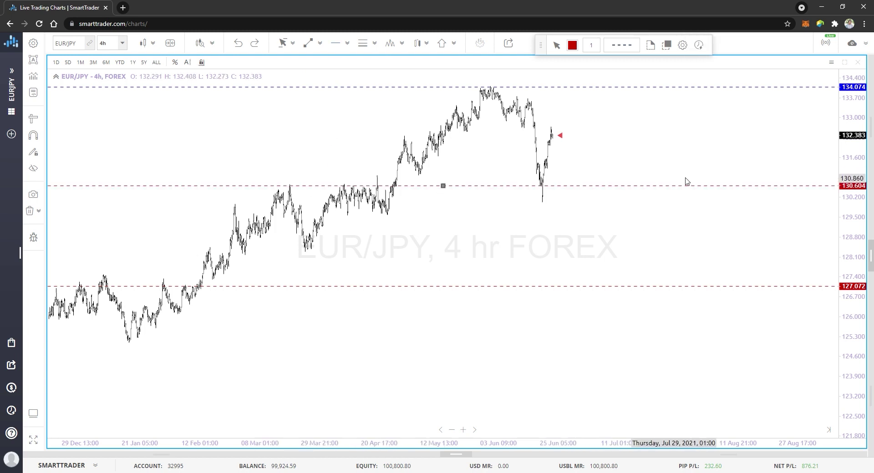
Step: Apply the grey 4HR saved style to the horizontal line at the spring 2021 highs
click(652, 45)
click(592, 114)
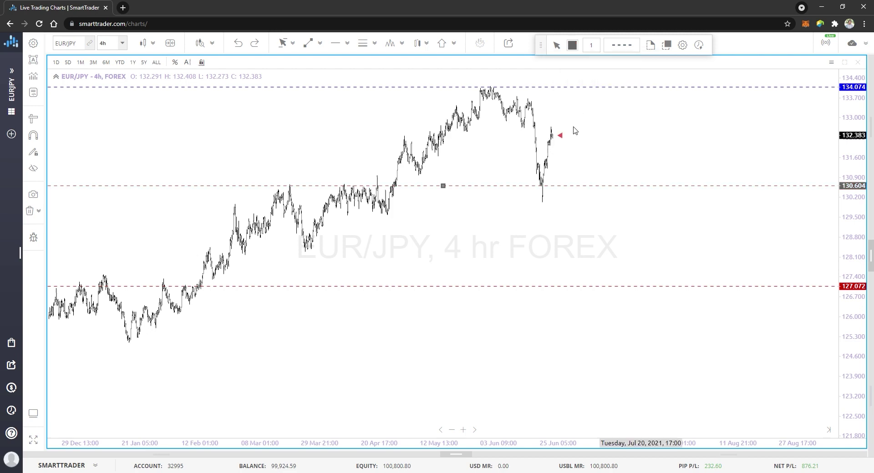
click(636, 132)
scroll(668, 94, down, 3)
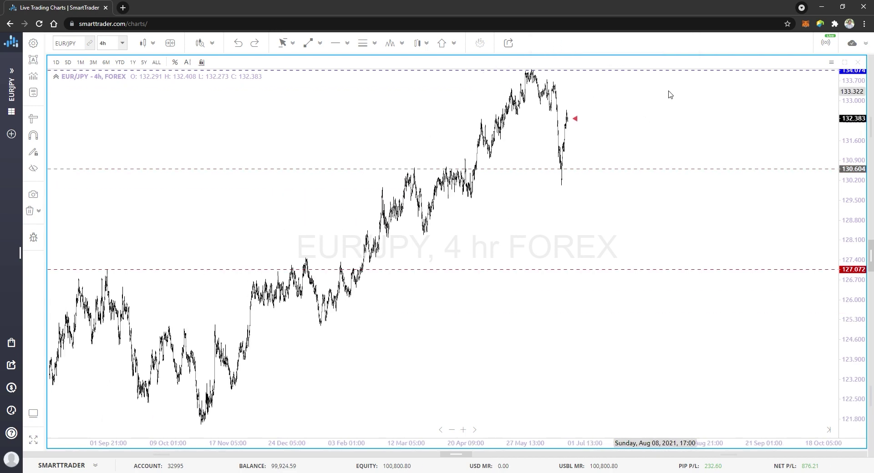
scroll(560, 104, down, 1)
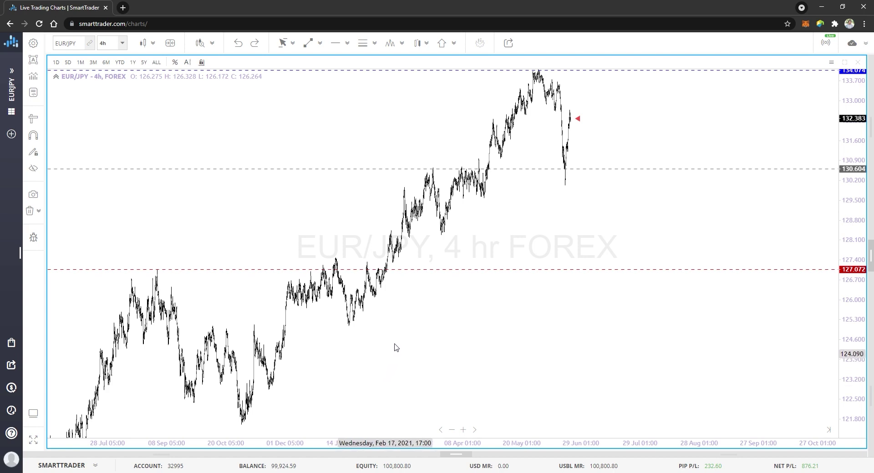
Step: Switch the chart to the 1 day timeframe and place a horizontal line at the November 2020 high, about 124.93
click(122, 43)
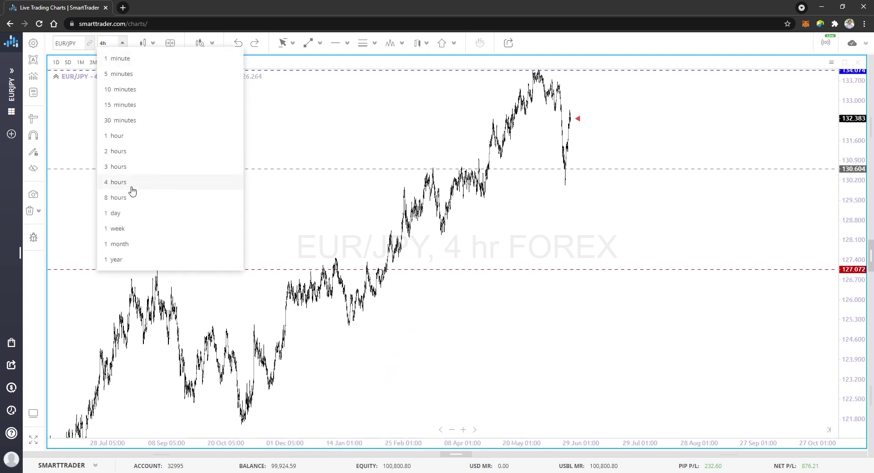
click(126, 214)
drag(548, 296, 350, 273)
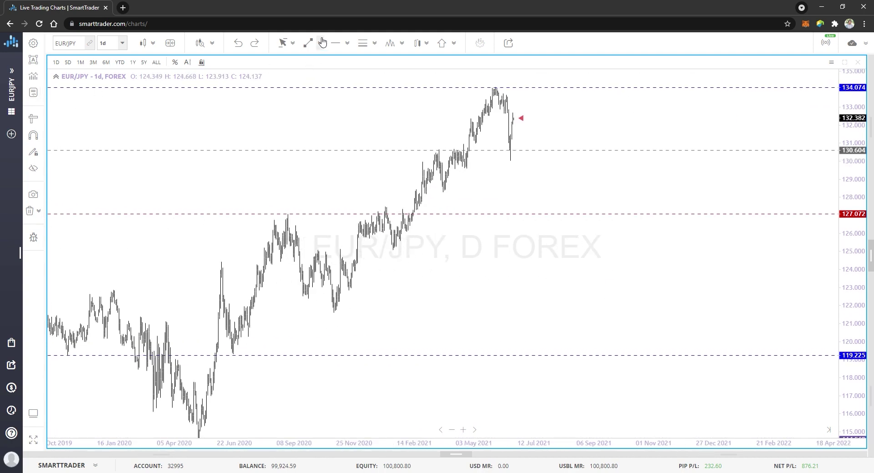
click(342, 46)
click(342, 252)
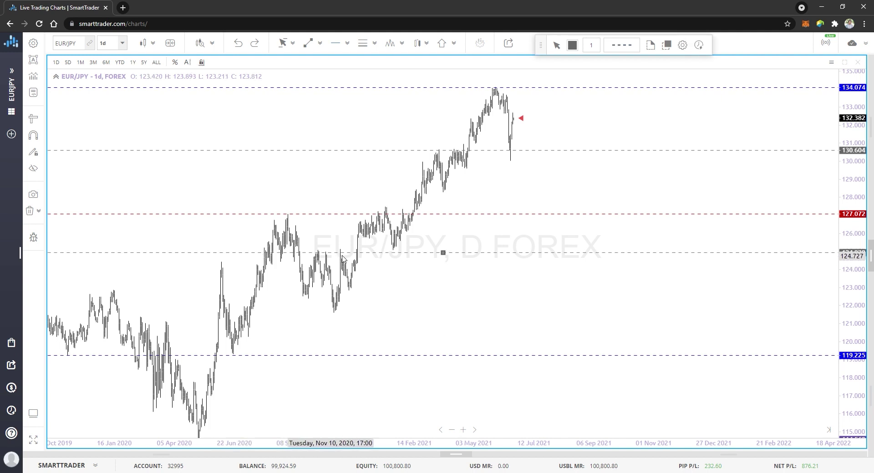
click(347, 262)
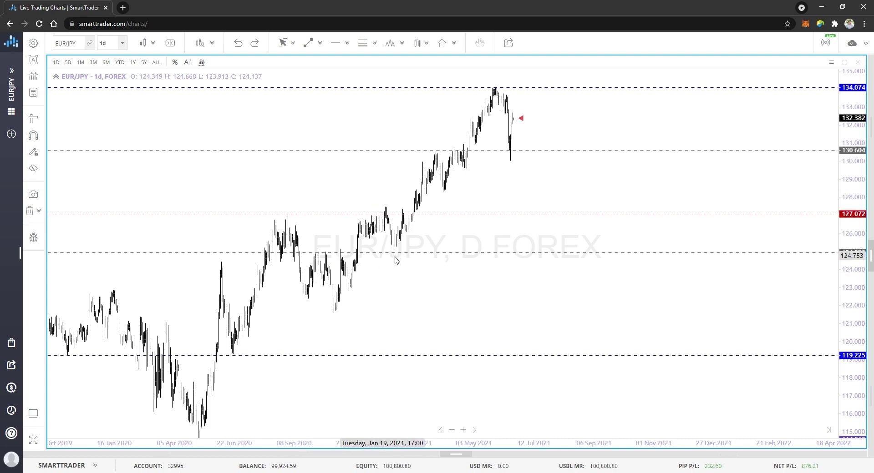
Step: Apply the red Daily saved style to the horizontal line at the November 2020 high
click(222, 252)
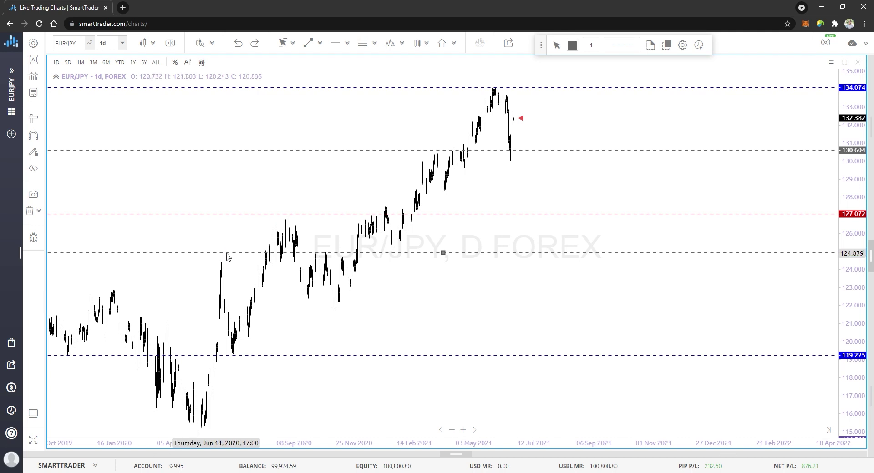
click(660, 45)
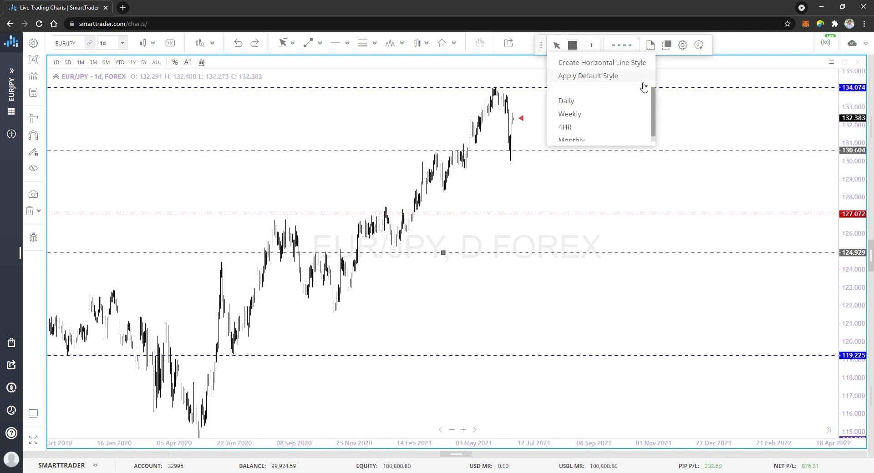
click(587, 104)
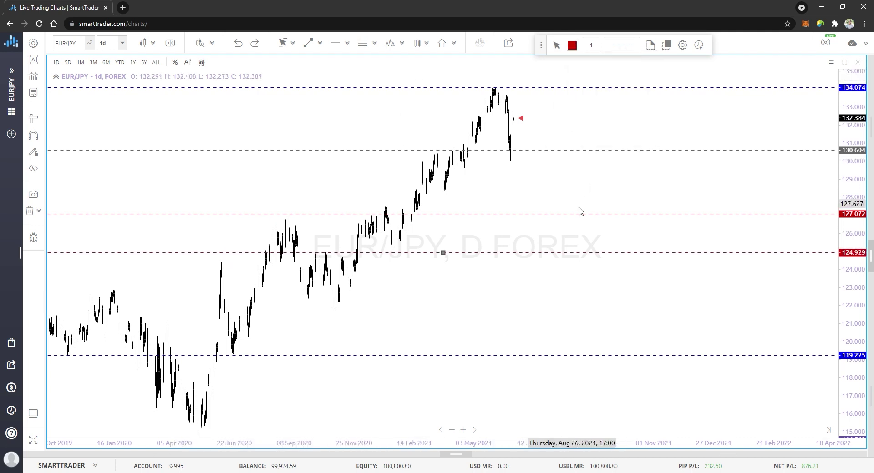
click(477, 286)
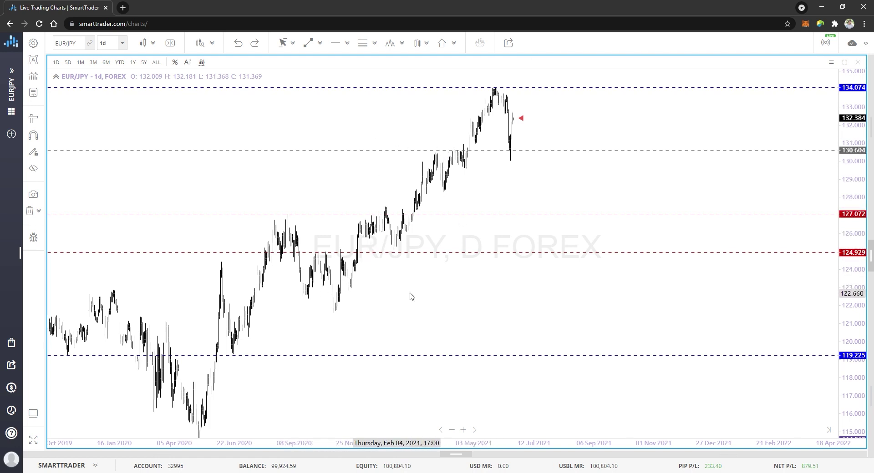
Step: Add a Smart Fib to the daily chart, starting from the May 2020 low
scroll(411, 296, down, 5)
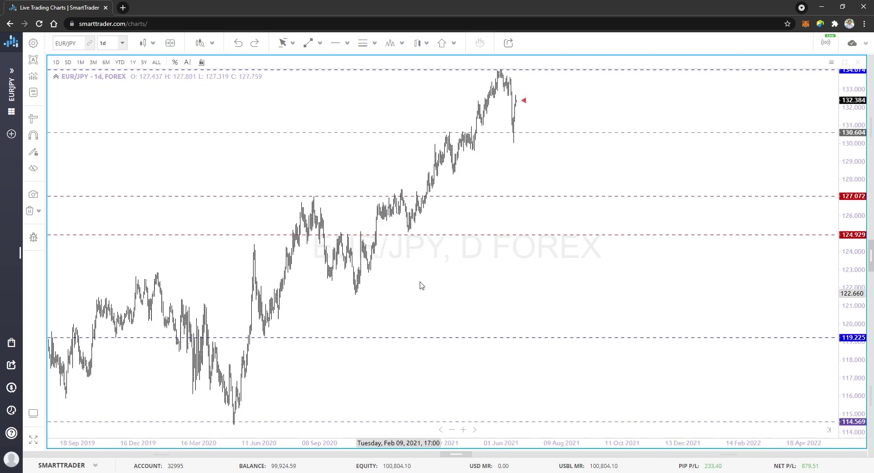
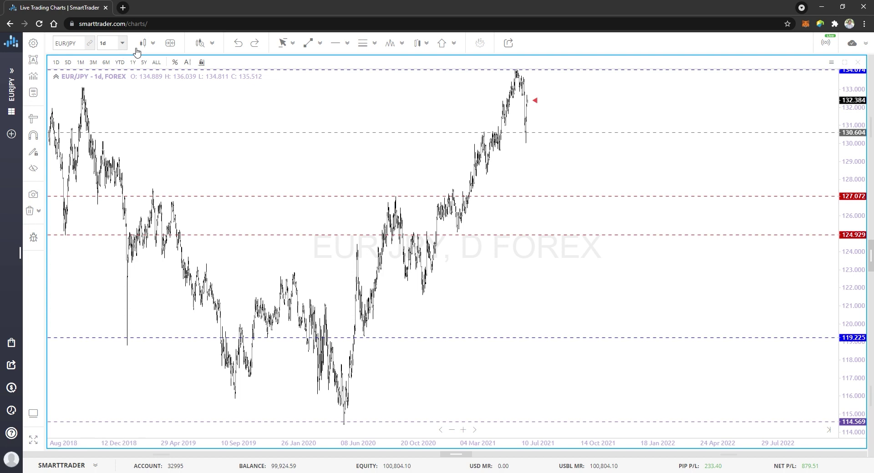
click(295, 45)
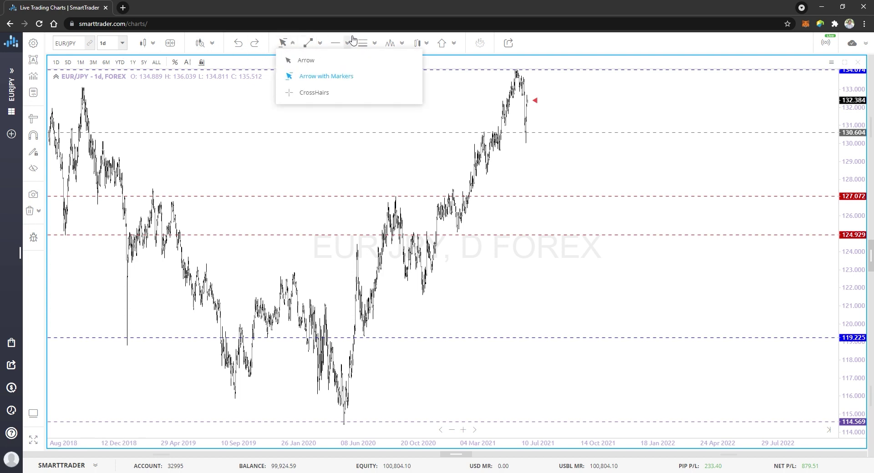
click(320, 45)
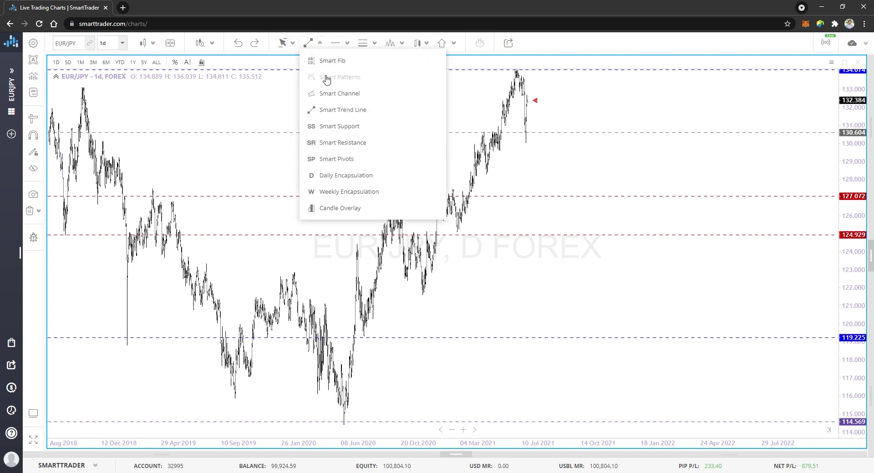
click(334, 60)
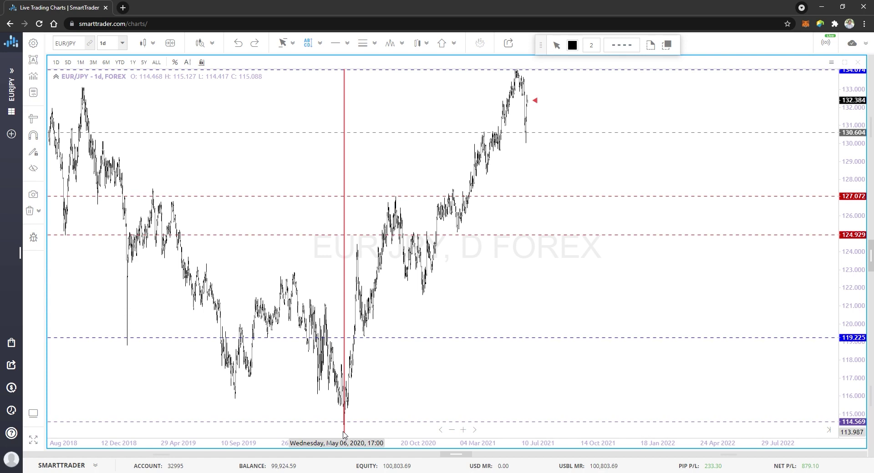
click(345, 435)
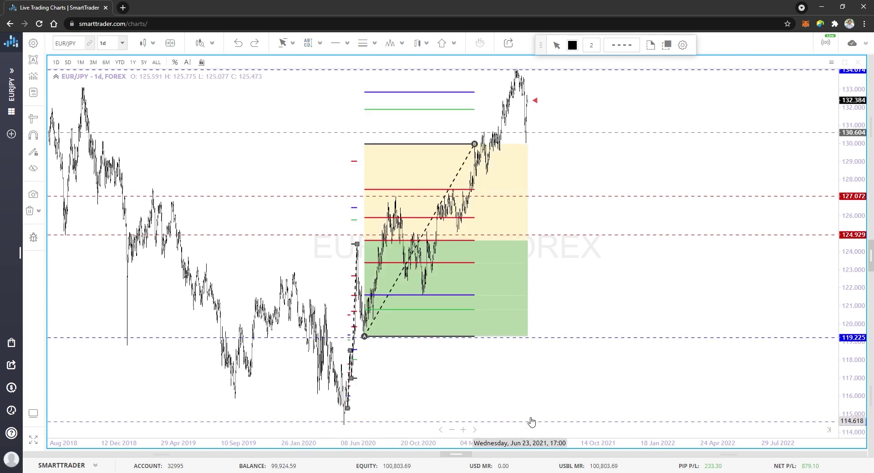
Step: Examine the Smart Fib retracement and extension levels against the price swings from the May 2020 low into 2021
scroll(586, 359, up, 5)
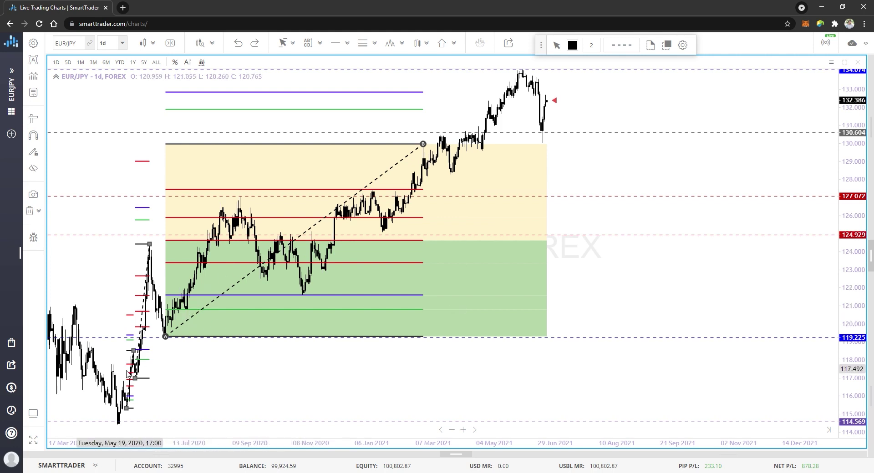
scroll(156, 341, up, 1)
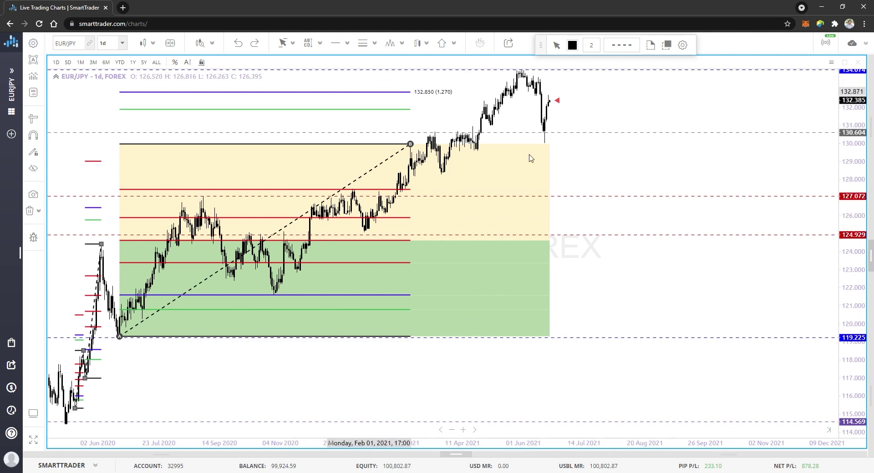
scroll(581, 169, down, 1)
scroll(572, 136, down, 1)
scroll(455, 98, down, 1)
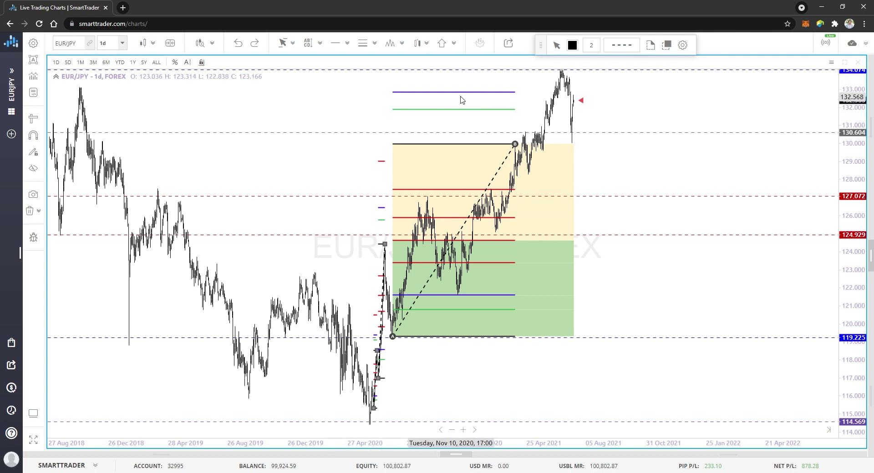
scroll(553, 136, up, 2)
scroll(691, 182, up, 1)
scroll(583, 209, up, 1)
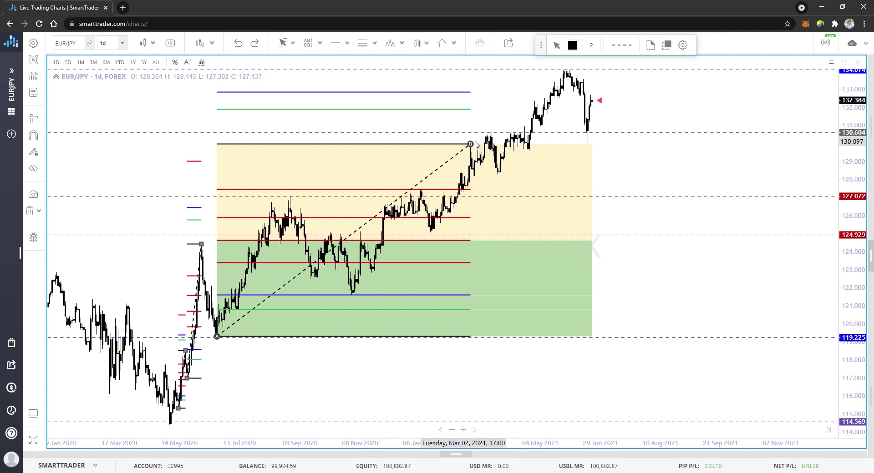
Step: Measure the range between the February 16 and March 23, 2021 lows near the end of the Smart Fib
click(490, 179)
click(498, 173)
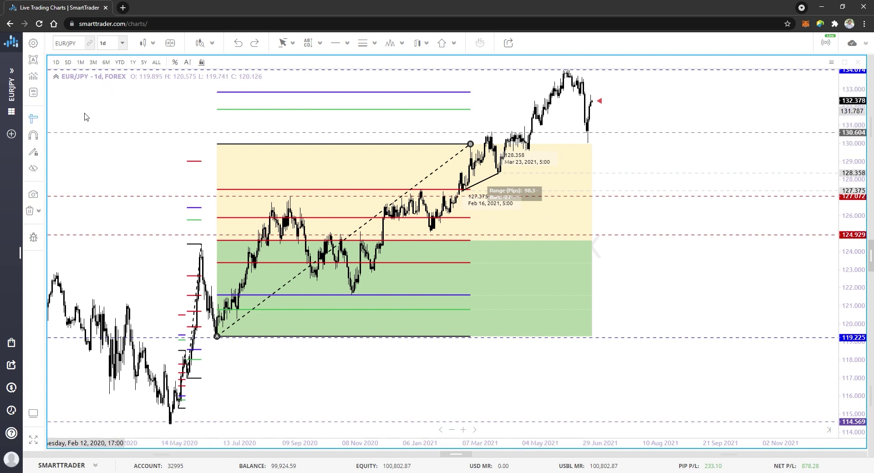
click(37, 123)
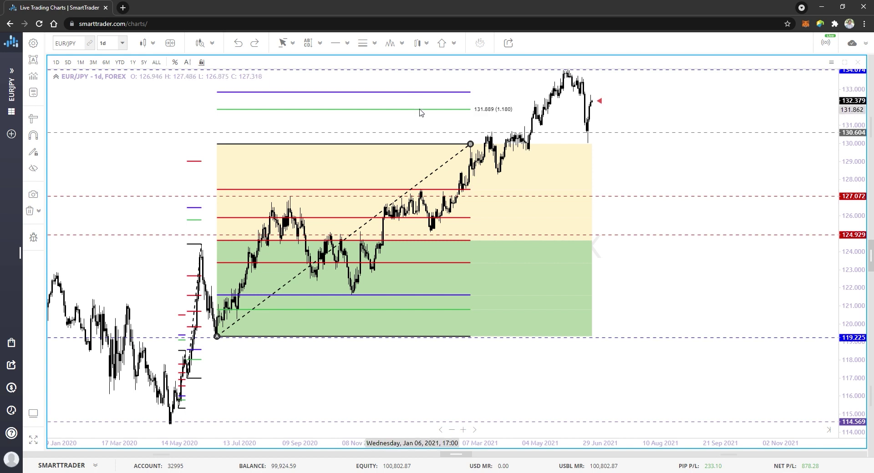
Step: Measure the pip range from the June 23, 2021 price down to the red daily line at 127.07
click(40, 122)
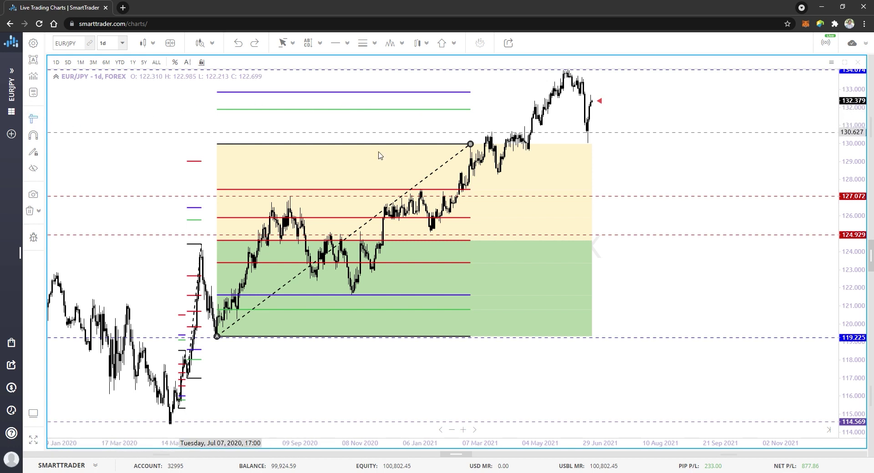
click(592, 99)
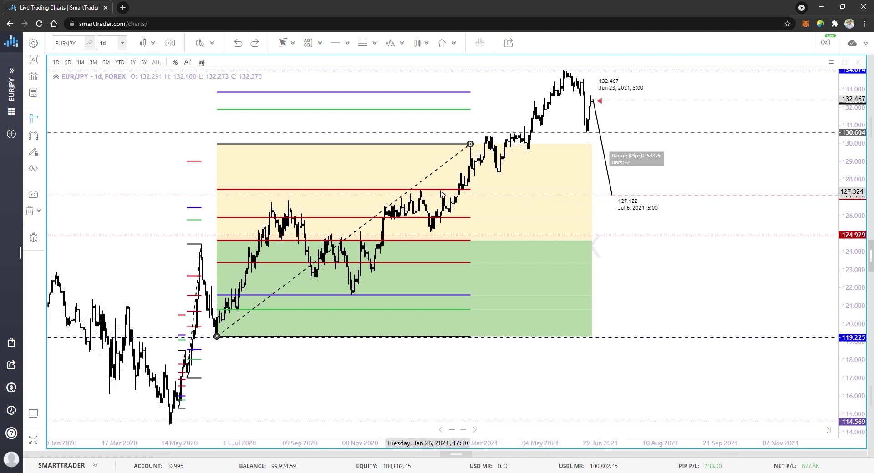
click(613, 197)
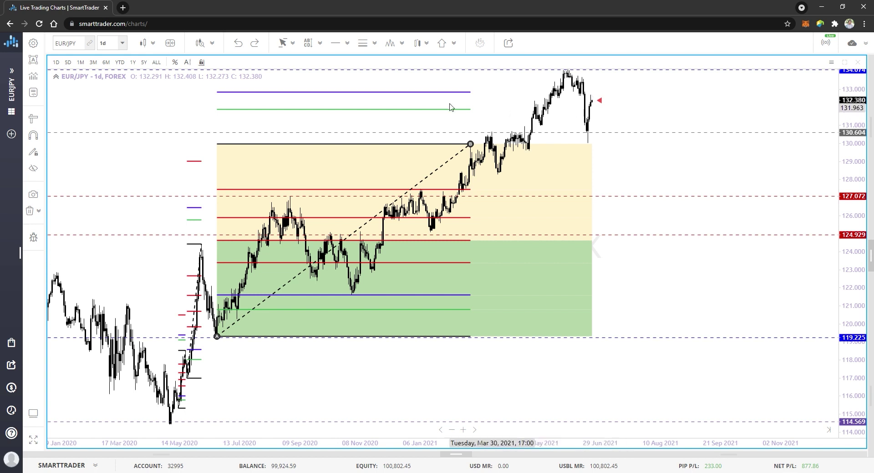
Step: Measure the pip range once more from the June 23, 2021 price at 132.568 down to 127.148
click(34, 119)
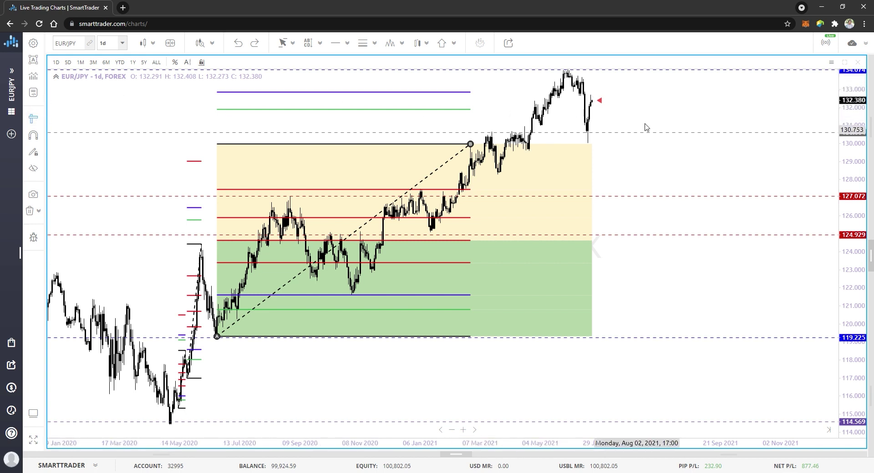
click(593, 97)
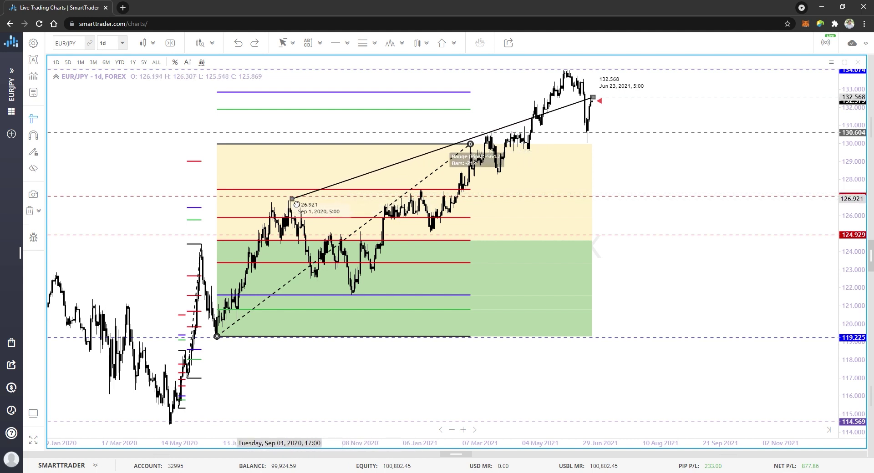
click(658, 201)
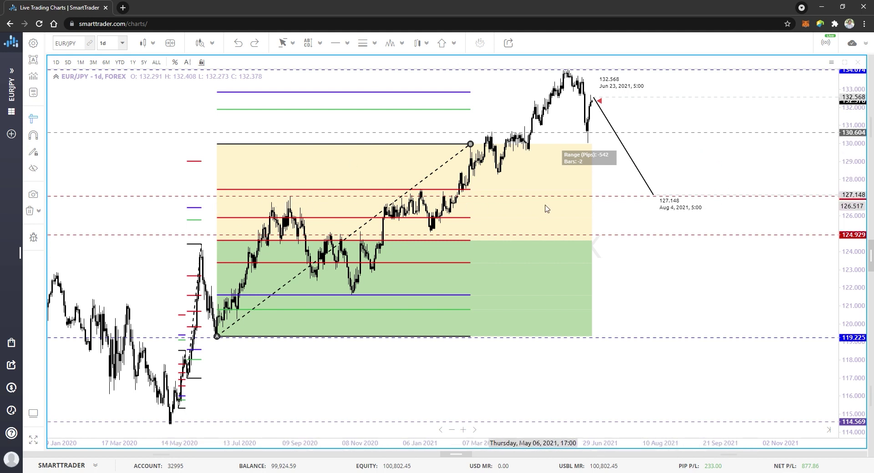
click(278, 201)
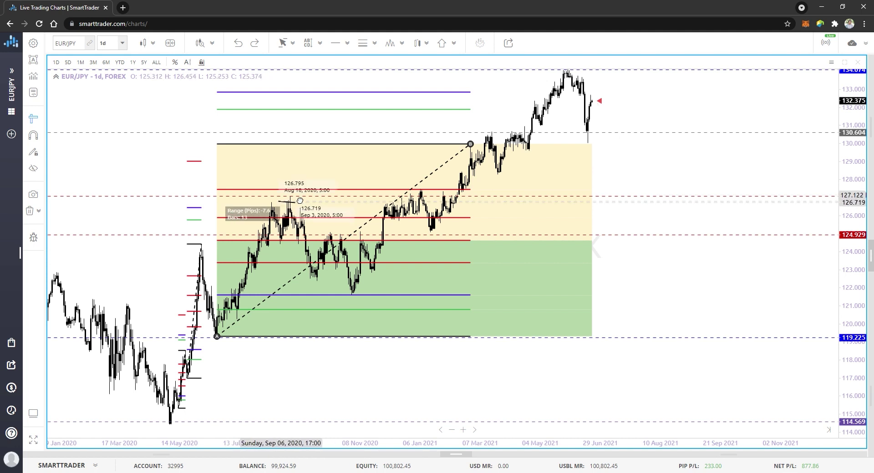
click(33, 119)
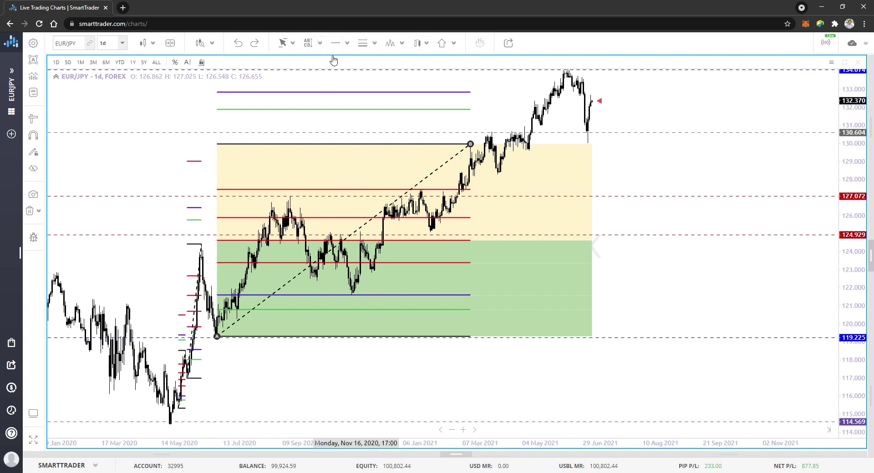
Step: Draw a thin light-red rectangle from the 127.072 line up to the Smart Fib's red level just above it
click(355, 46)
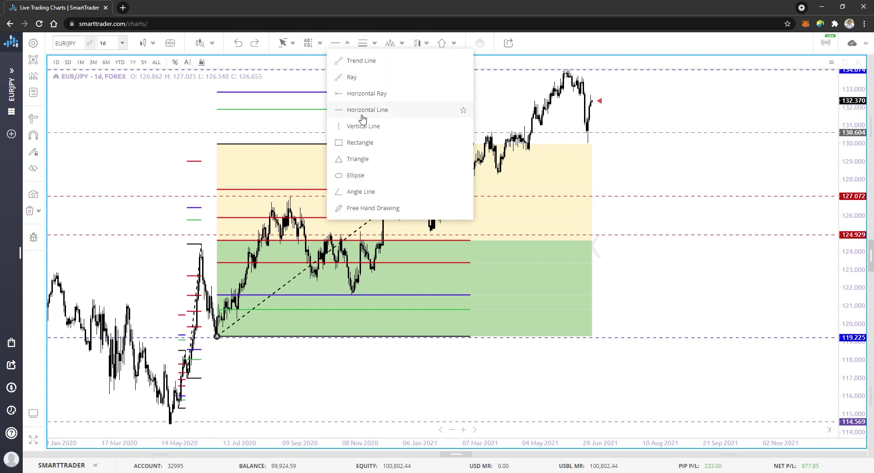
click(359, 195)
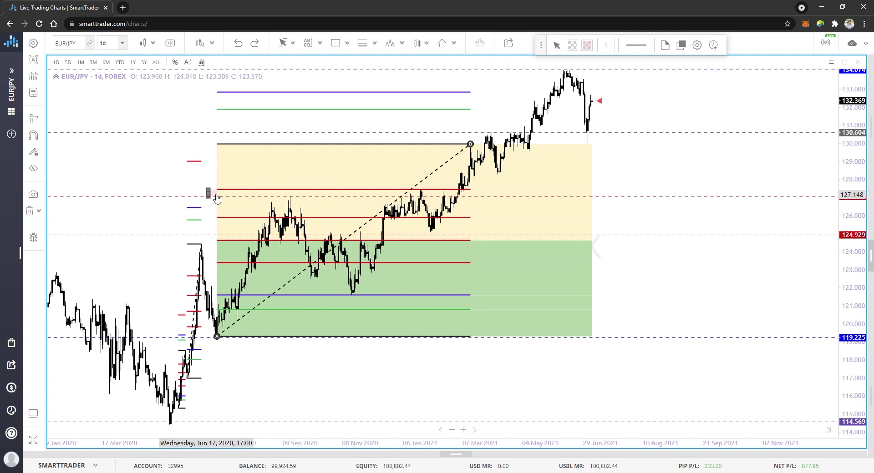
right_click(213, 196)
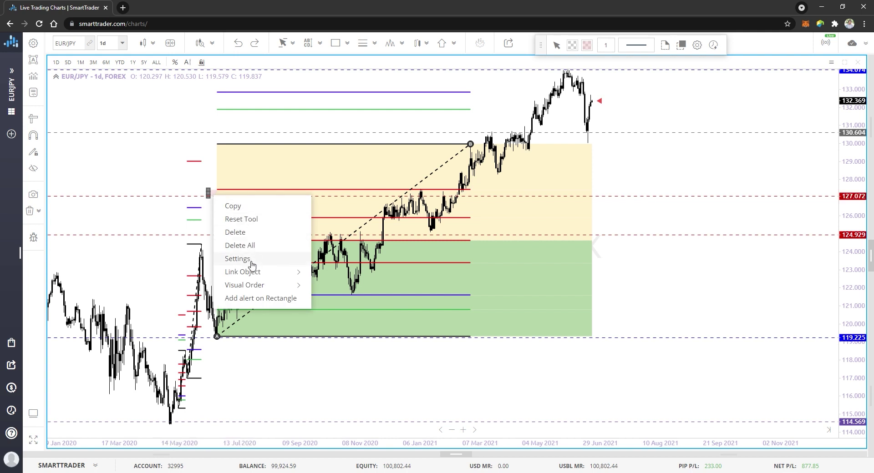
mouse_move(260, 290)
click(325, 290)
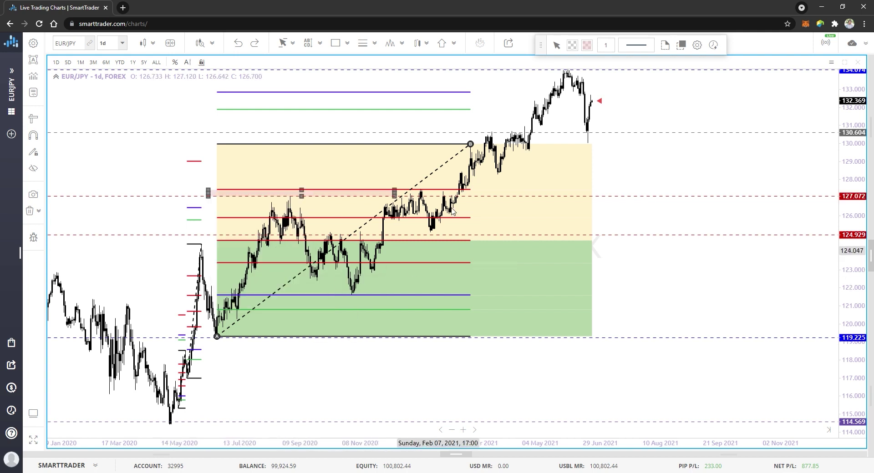
Step: Extend the light-red rectangle horizontally in both directions so it spans the full width of the chart
drag(396, 196, 853, 196)
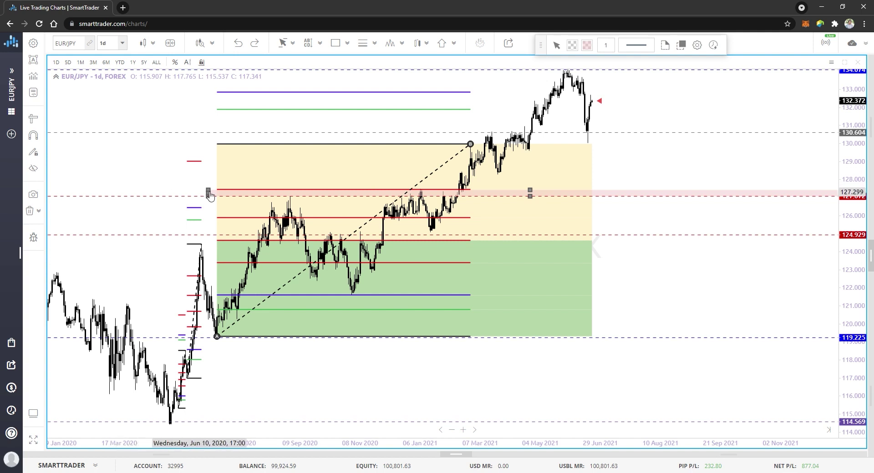
drag(214, 198, 54, 197)
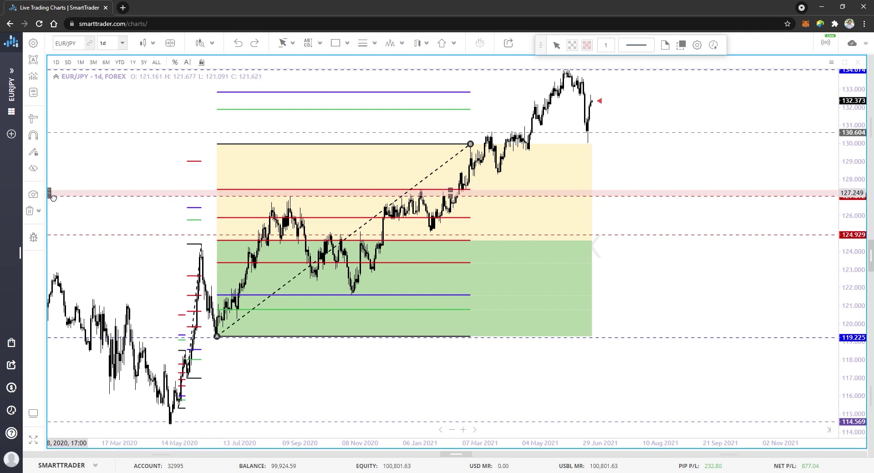
click(651, 175)
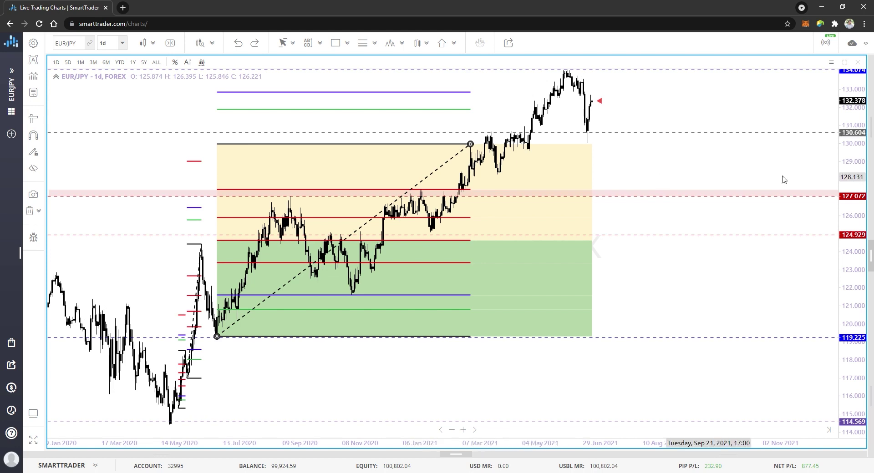
Step: Draw a ray from the May 2020 low near 114.5 upward beneath the late-October 2020 and later swing lows
drag(861, 125, 872, 224)
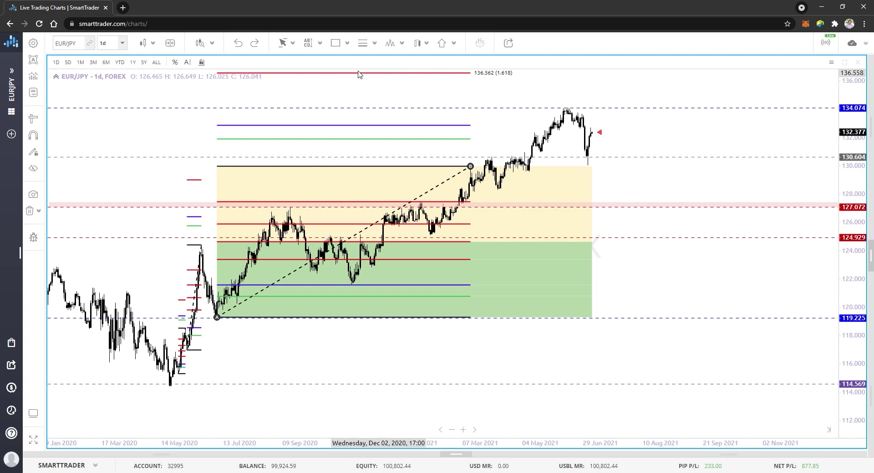
click(347, 43)
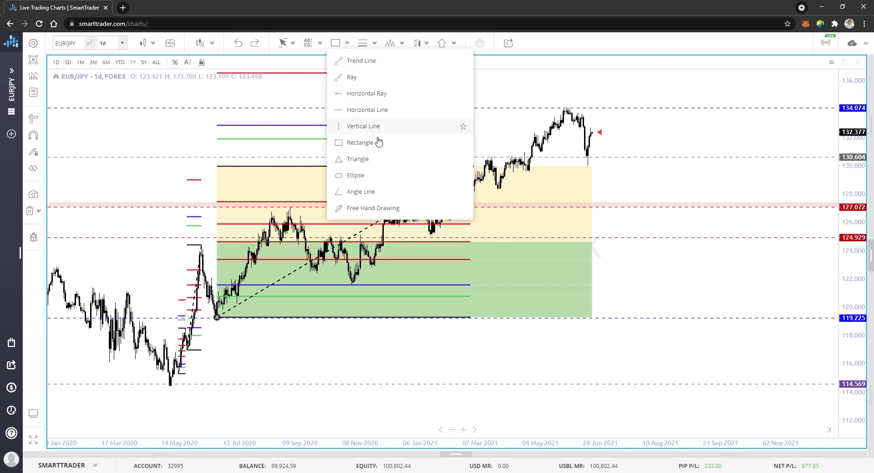
click(351, 76)
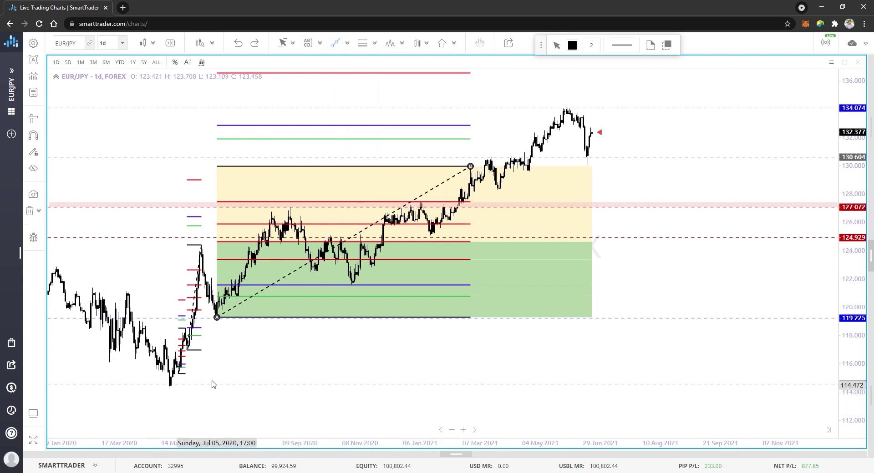
click(171, 385)
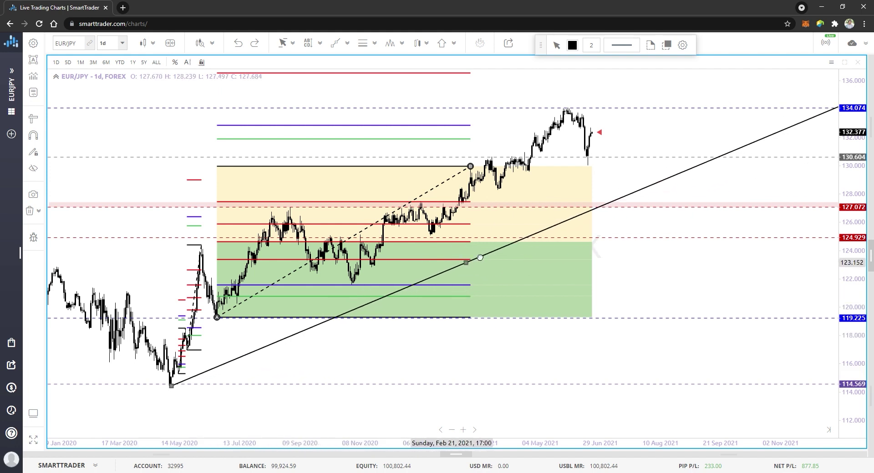
click(538, 188)
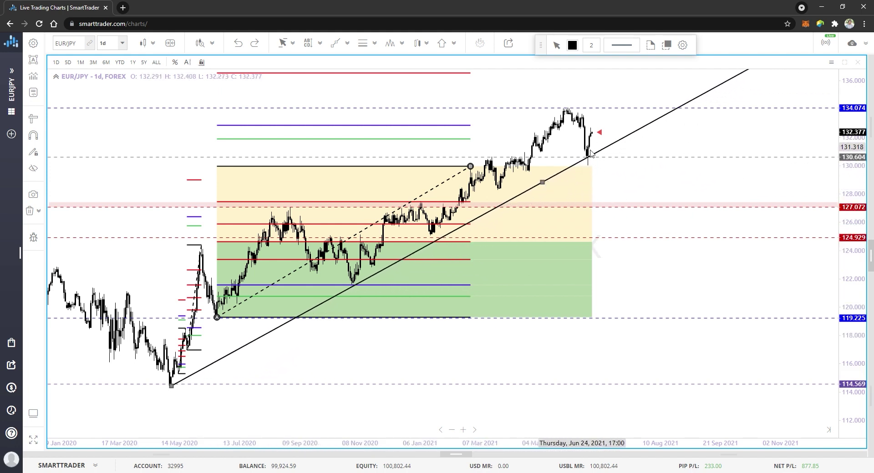
Step: Set the line thickness of the ray from the May 2020 low to 1
right_click(522, 194)
click(554, 185)
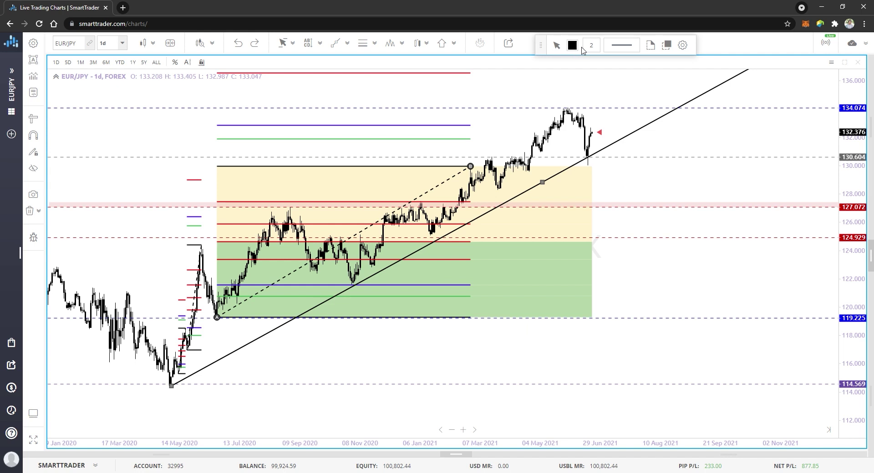
text(1)
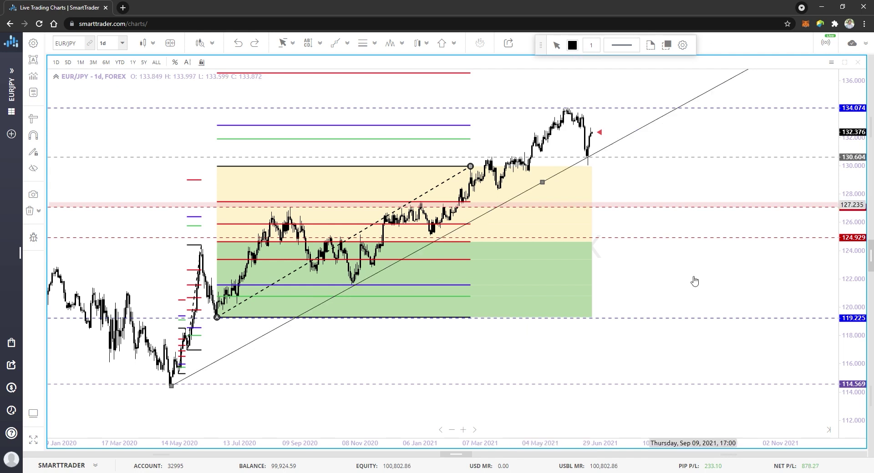
click(646, 266)
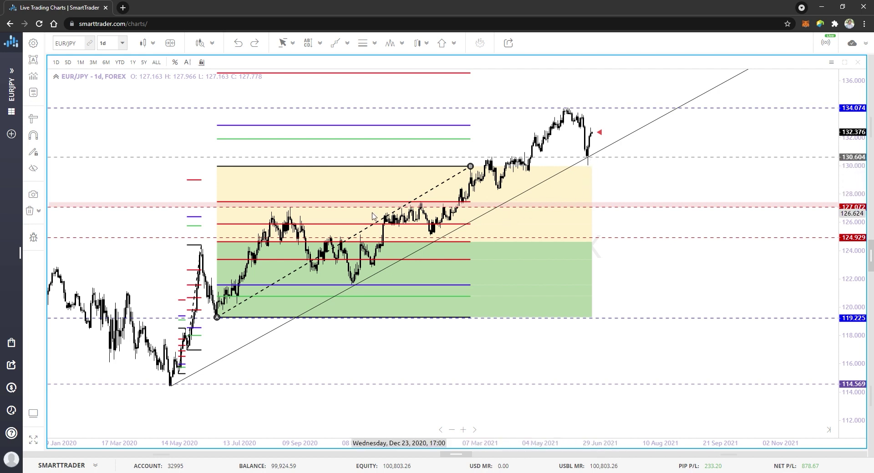
Step: Draw a second, steeper ray from the late-October 2020 low through the late-March 2021 low
click(335, 43)
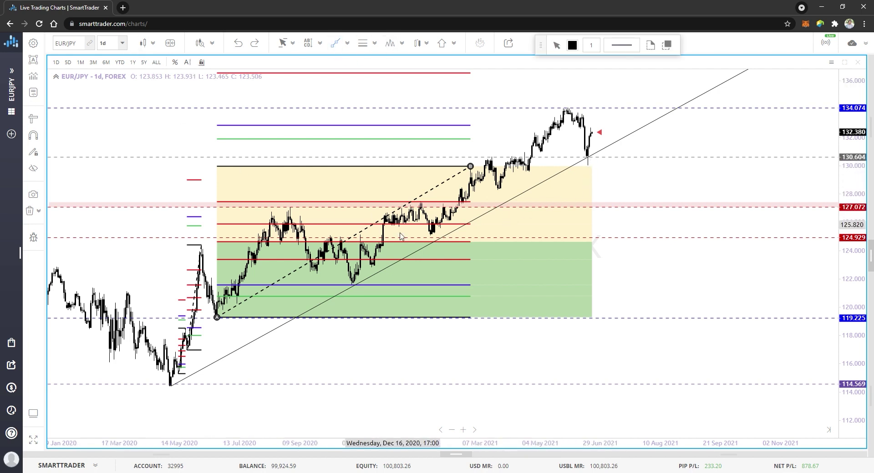
click(354, 285)
click(500, 191)
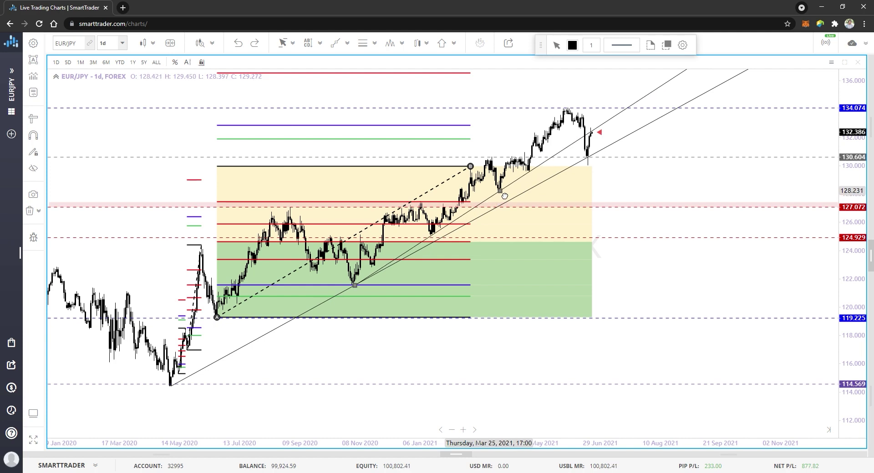
double_click(504, 196)
click(551, 182)
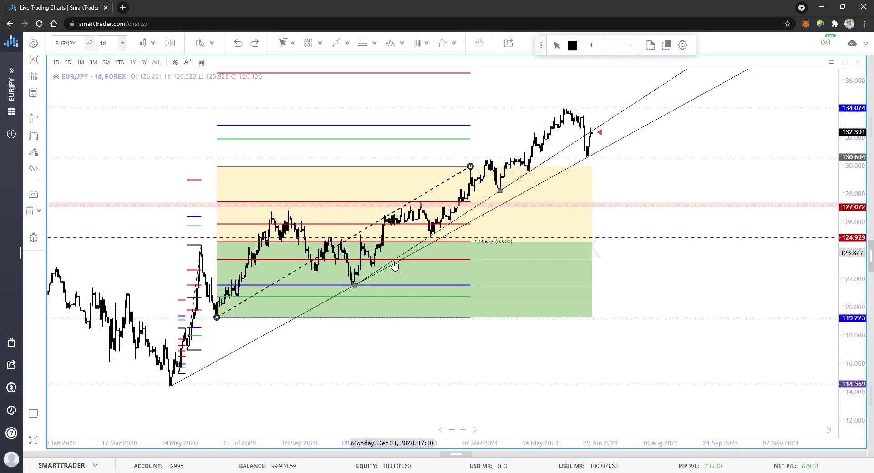
click(635, 271)
Step: Add a Smart Fib to the daily chart, starting from the early-June 2021 high near 134.07
scroll(648, 270, up, 2)
scroll(648, 271, up, 1)
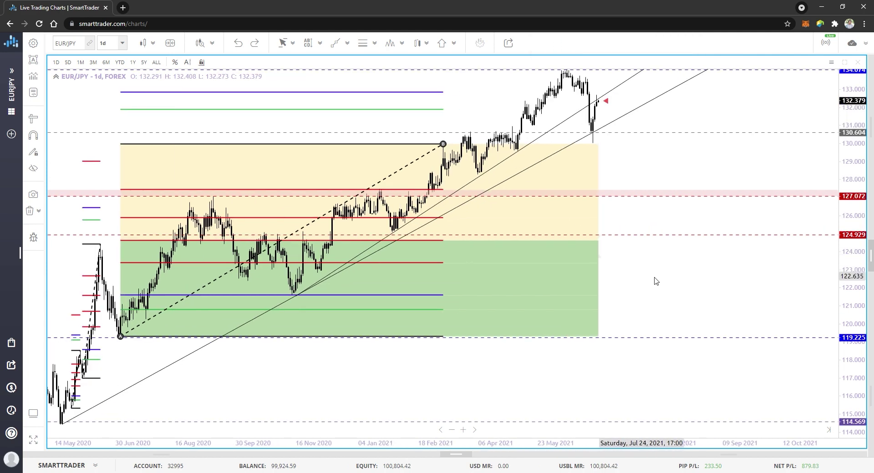
drag(654, 279, 687, 345)
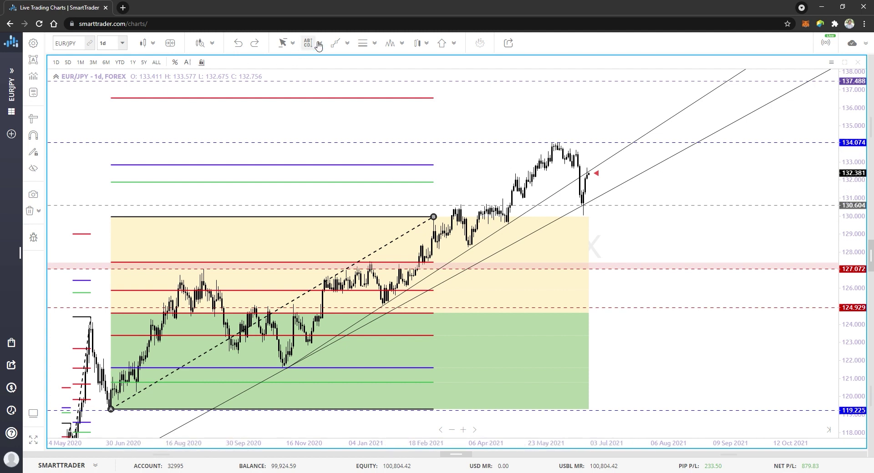
click(362, 45)
click(564, 158)
drag(567, 159, 555, 134)
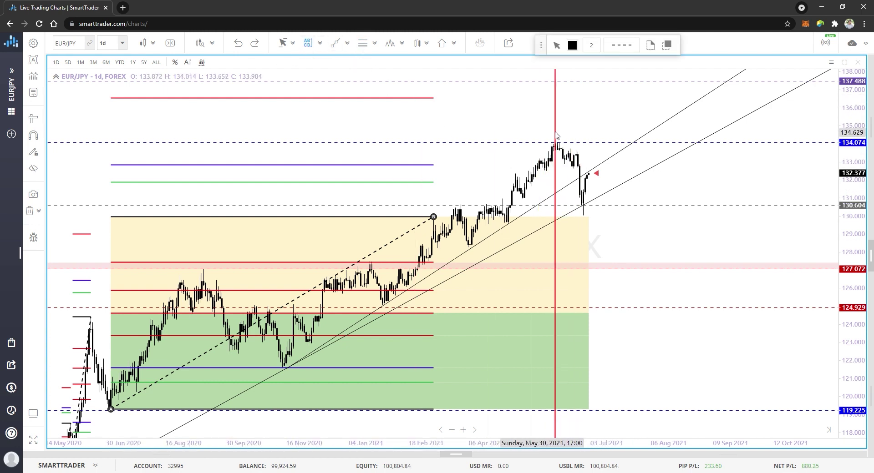
click(283, 42)
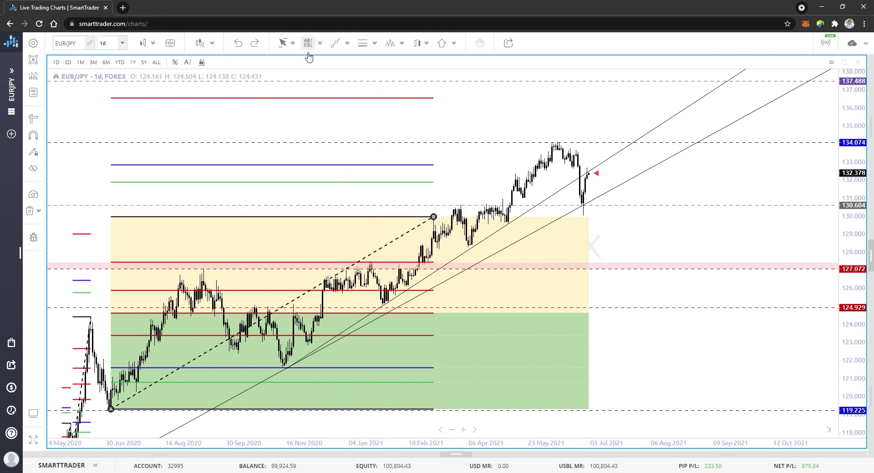
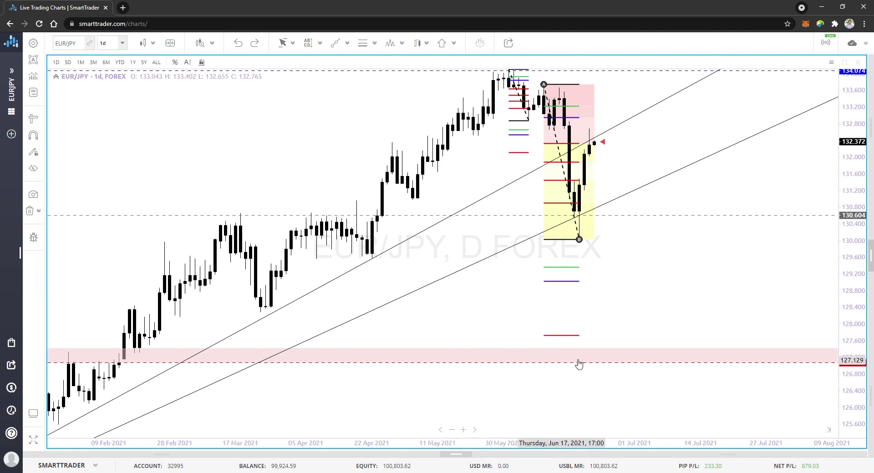
Step: Switch the chart to the 4-hour timeframe and examine the Smart Fib levels and rising rays around the June 2021 price action
scroll(578, 364, down, 4)
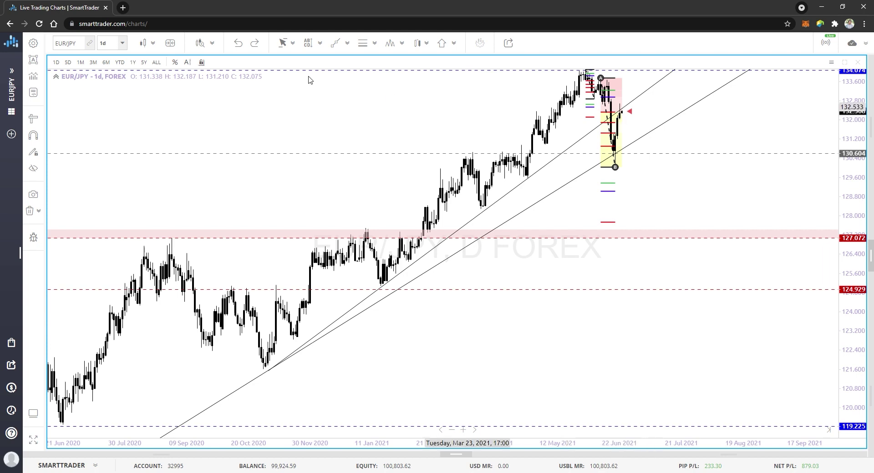
click(121, 44)
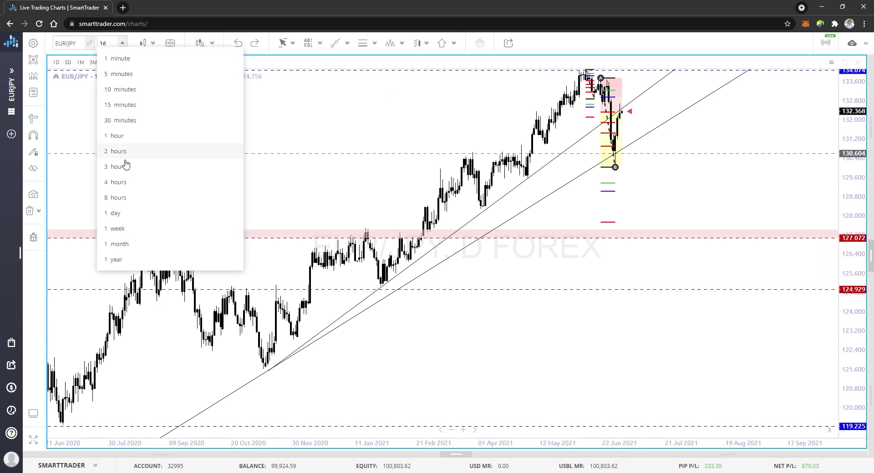
click(123, 183)
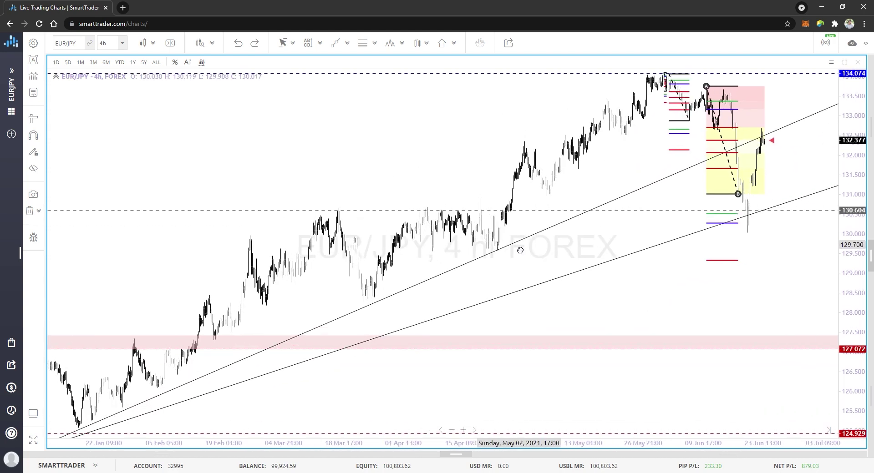
drag(594, 246, 491, 249)
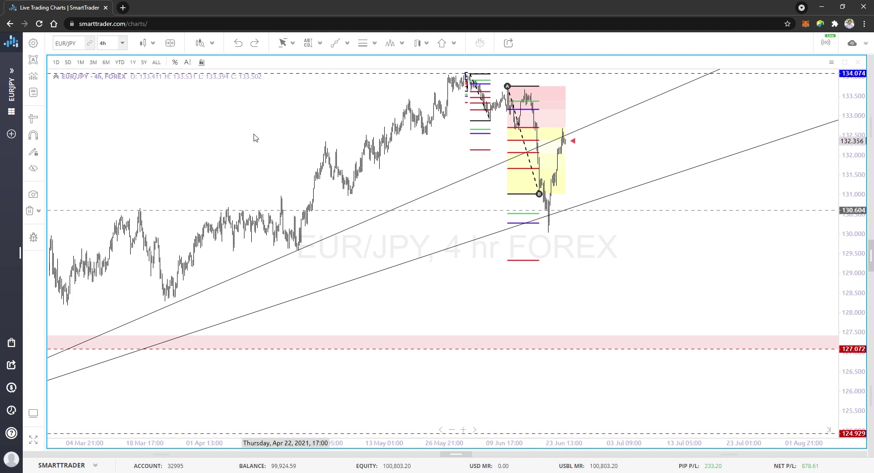
Step: Return the chart to the daily timeframe and bring the June 2021 Smart Fib and the space after it into view
click(121, 44)
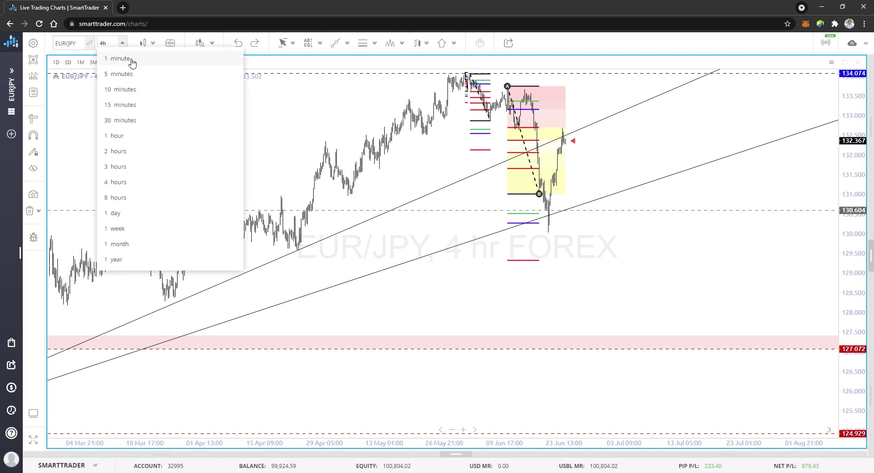
click(129, 214)
scroll(825, 365, up, 5)
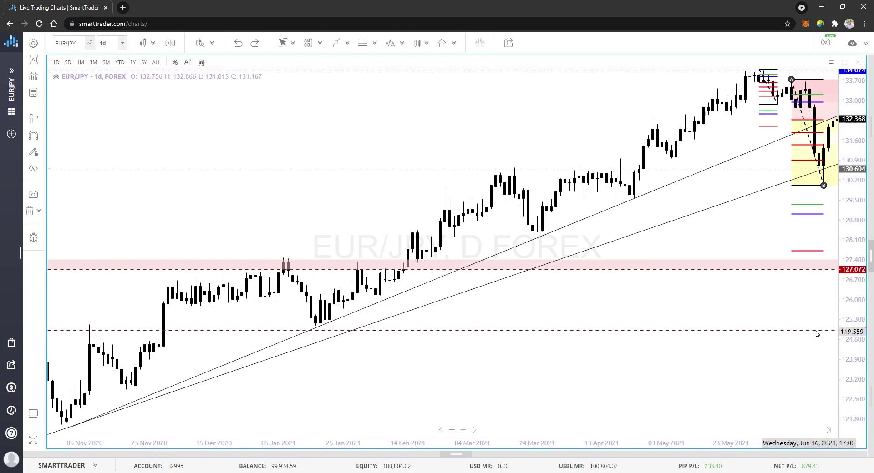
drag(686, 321, 464, 341)
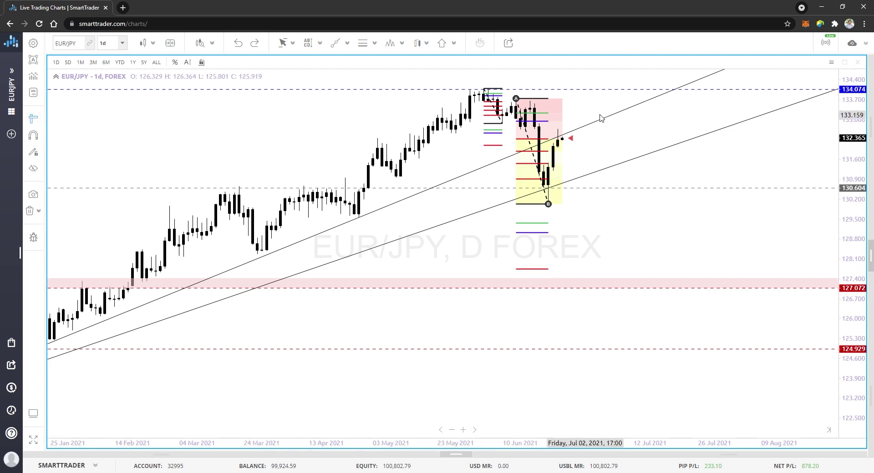
Step: Draw a range measurement from the latest daily candle near 132.36 down to the June Smart Fib's lowest level near 127.72
drag(564, 137, 527, 269)
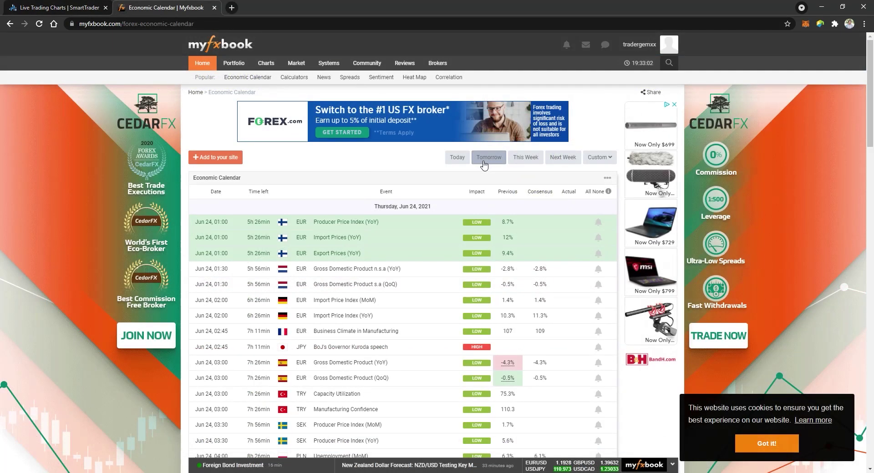
Step: Show today's events in the Myfxbook economic calendar and read the details of the French Markit Manufacturing PMI
click(460, 167)
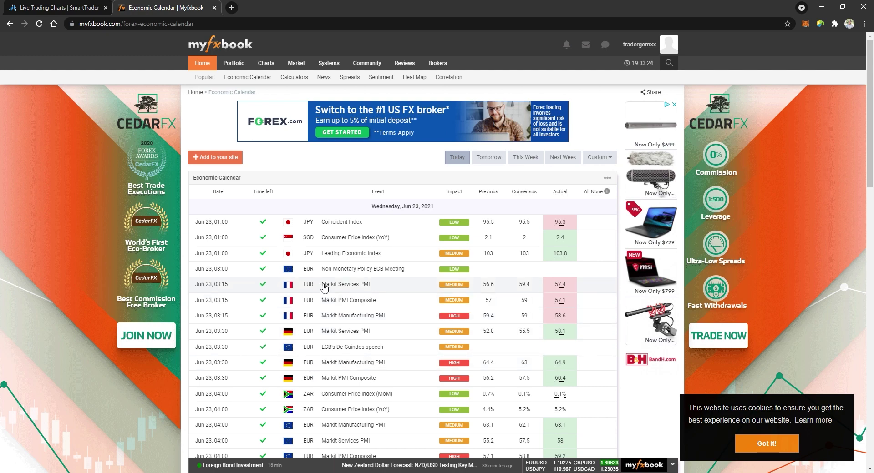
click(385, 321)
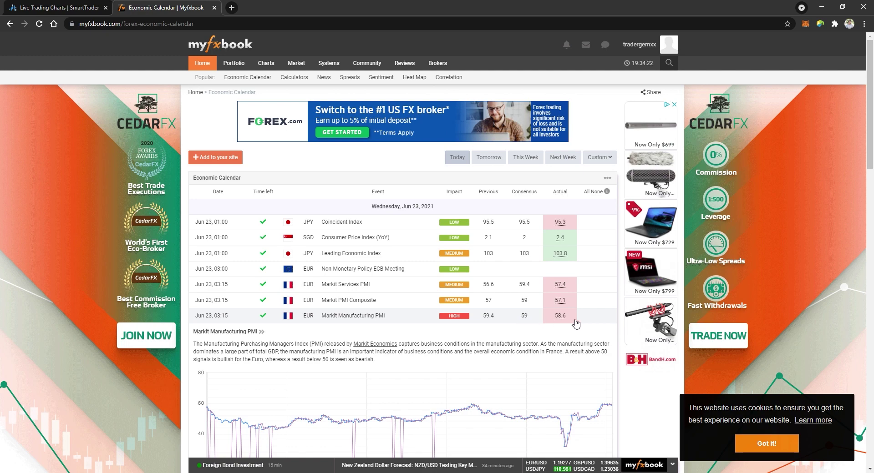
click(421, 320)
Step: Review the remaining June 23 events for EUR and JPY and read the details of the 20:00 European Council Meeting
scroll(381, 339, down, 3)
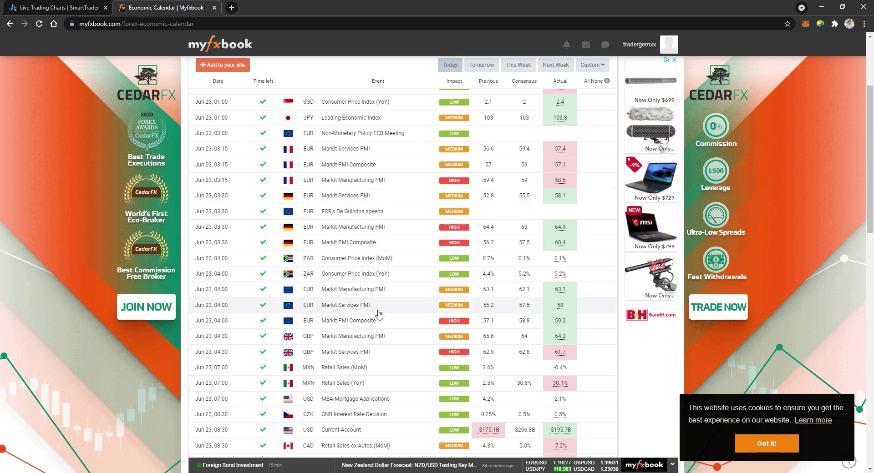
scroll(397, 327, down, 3)
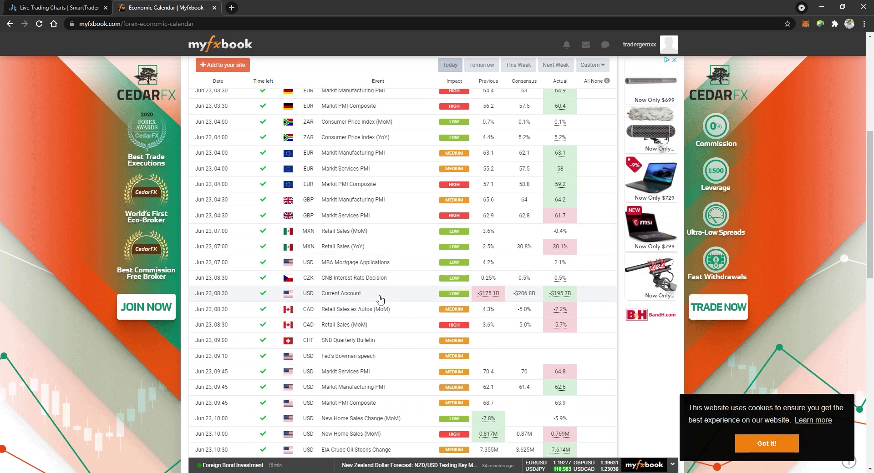
scroll(372, 337, down, 2)
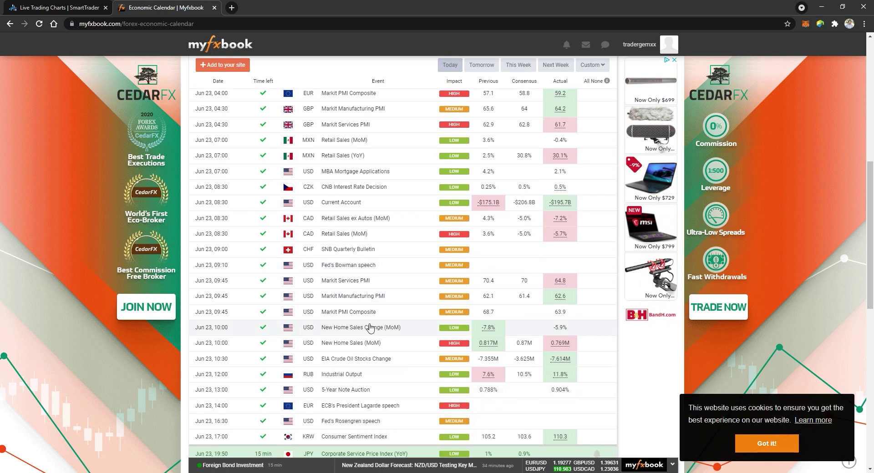
scroll(371, 335, down, 3)
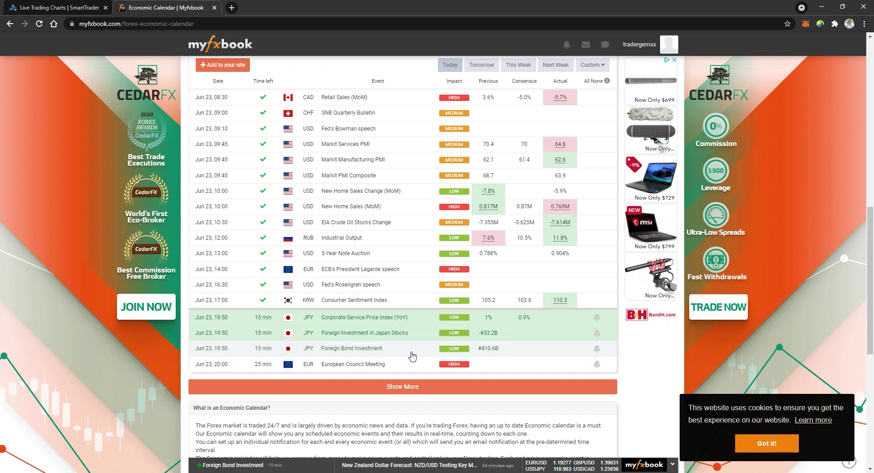
click(351, 367)
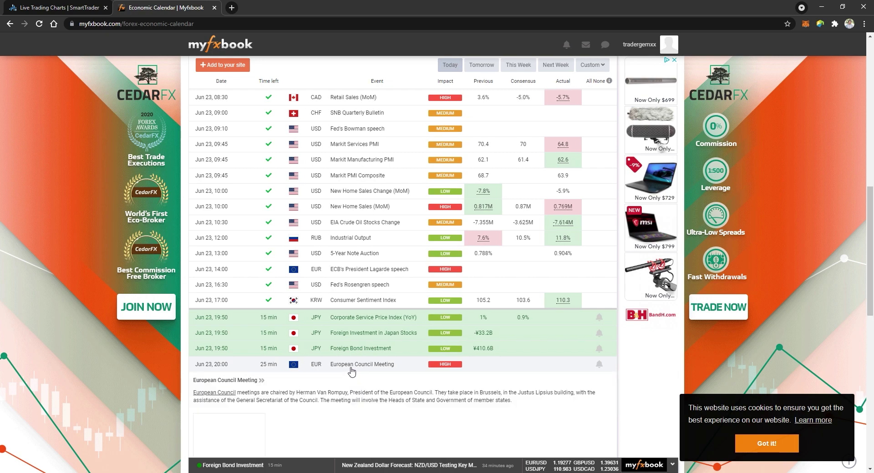
click(351, 367)
click(351, 368)
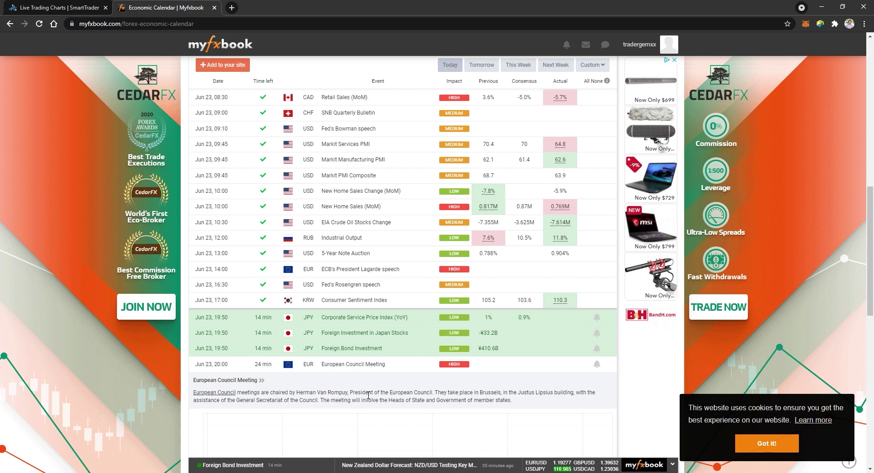
scroll(378, 400, down, 3)
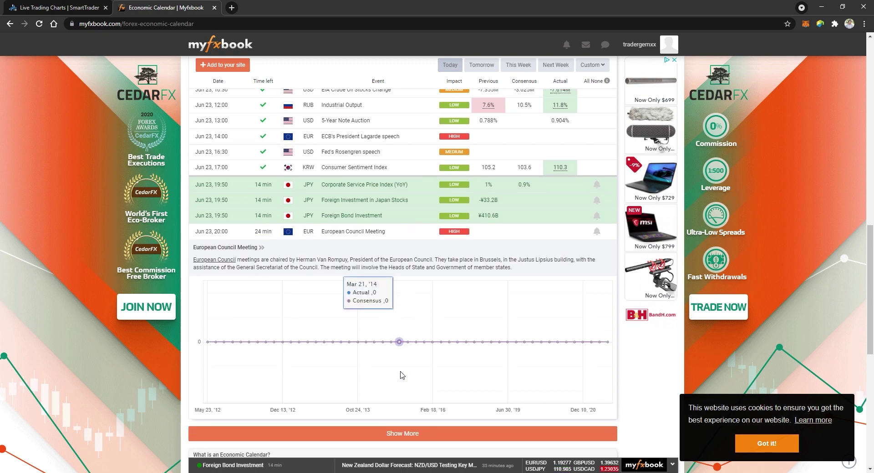
scroll(402, 375, down, 1)
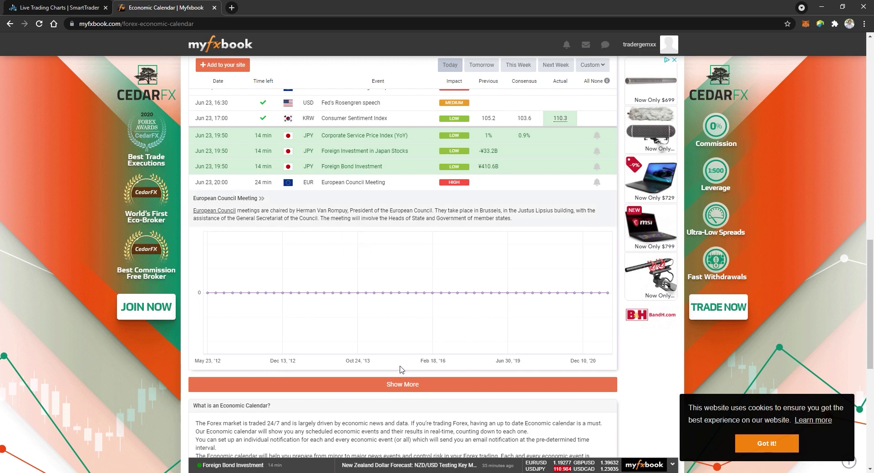
scroll(399, 357, down, 1)
scroll(397, 345, up, 1)
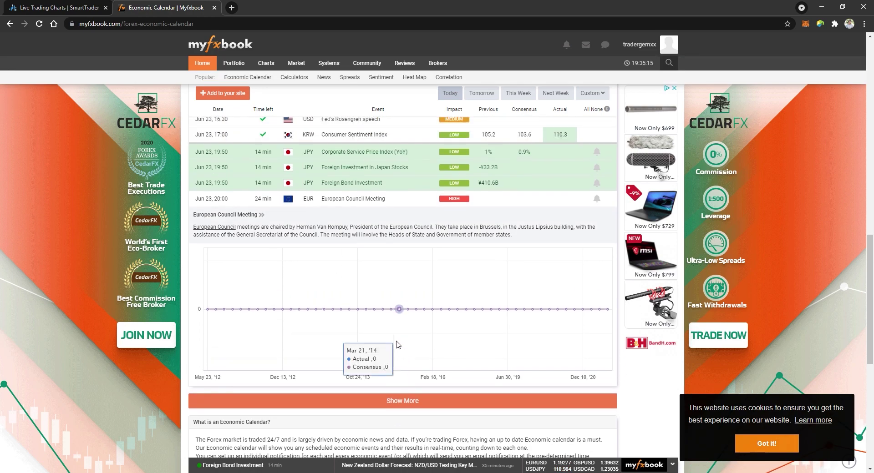
scroll(396, 345, up, 1)
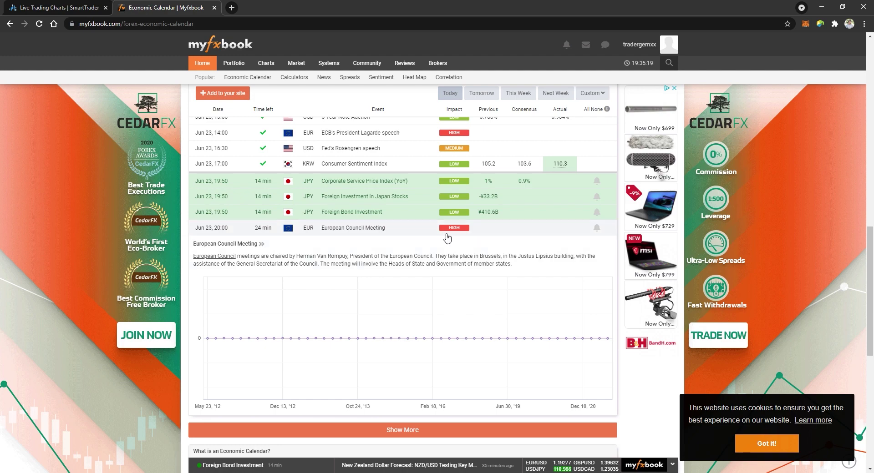
scroll(447, 235, up, 3)
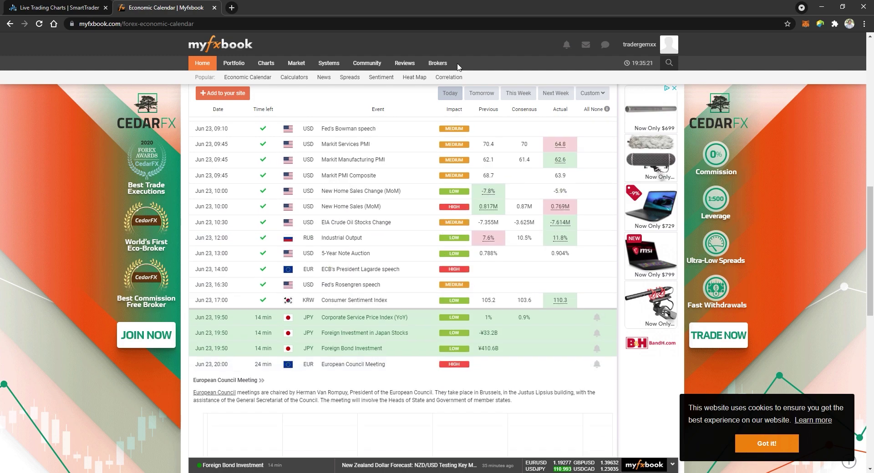
Step: Show tomorrow's economic events and open the details of the JPY Bank of Japan governor's speech at 02:45
click(480, 96)
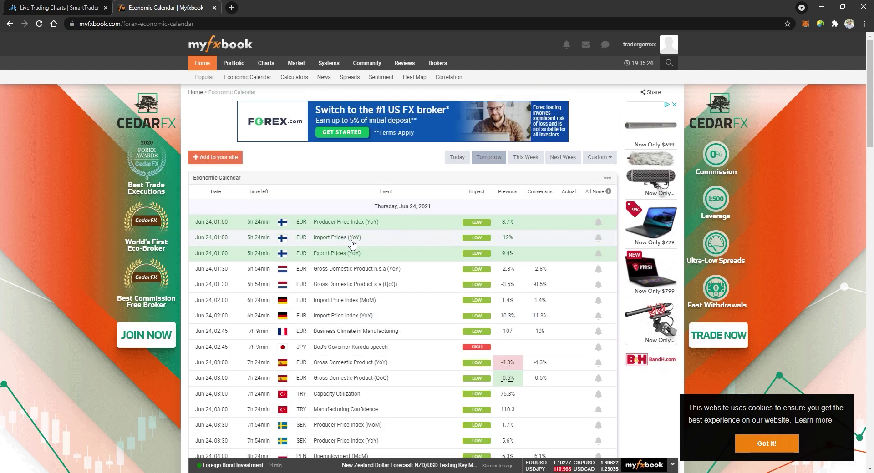
scroll(407, 235, down, 3)
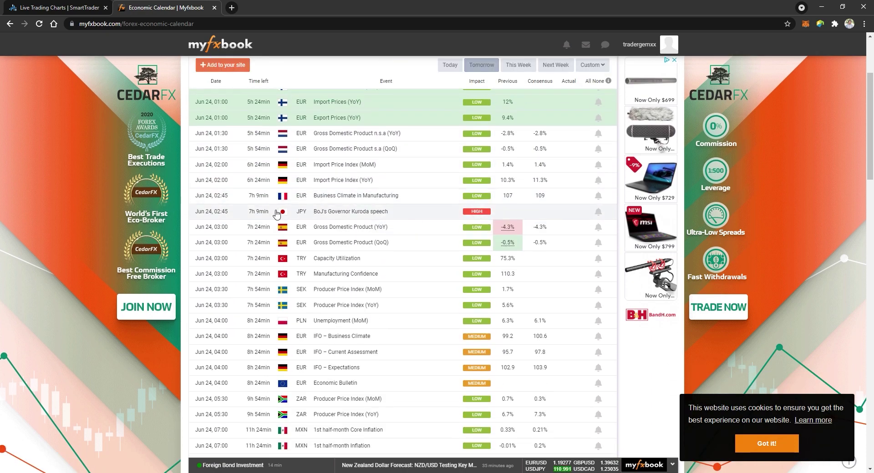
click(331, 212)
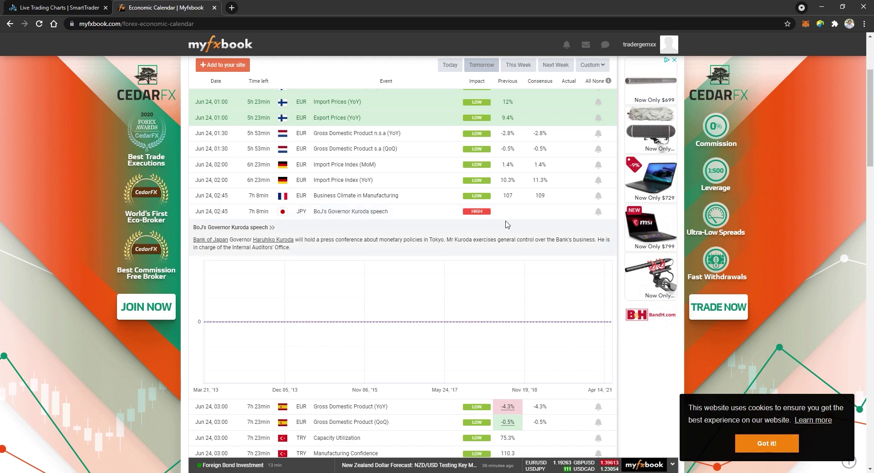
Step: Examine the rest of the June 24 calendar for high-impact events, including the Bank of England, US and European releases
scroll(507, 225, down, 2)
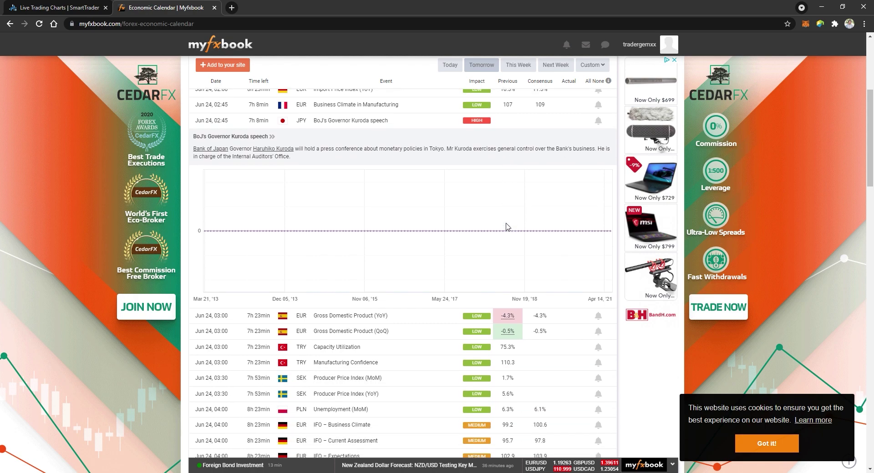
scroll(507, 227, down, 6)
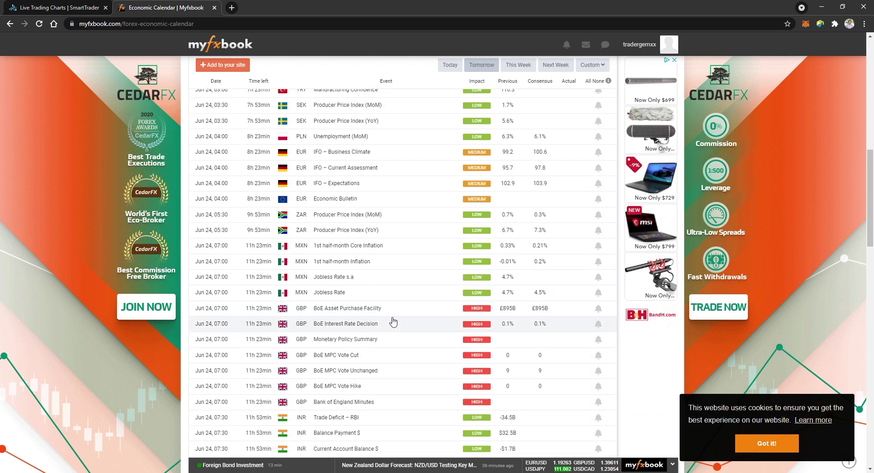
scroll(350, 370, down, 2)
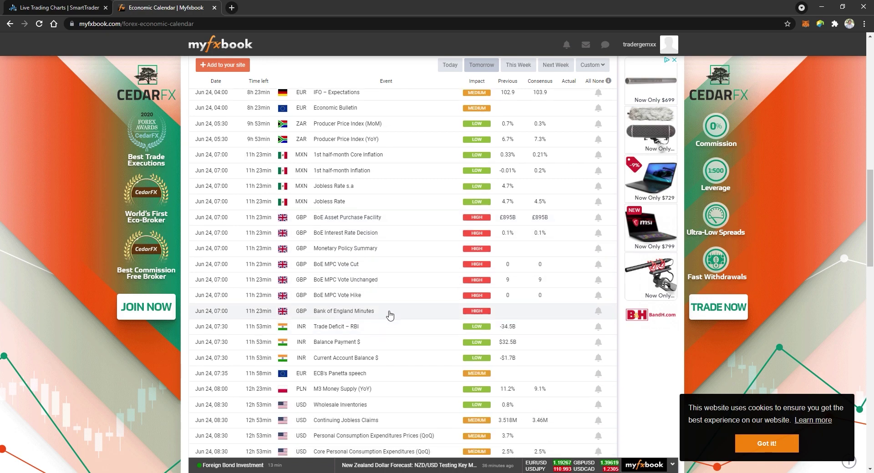
scroll(419, 363, down, 3)
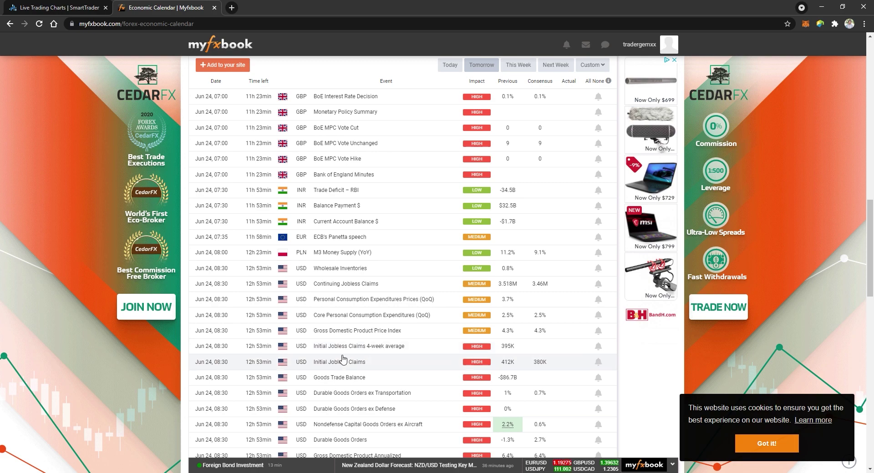
scroll(343, 364, down, 1)
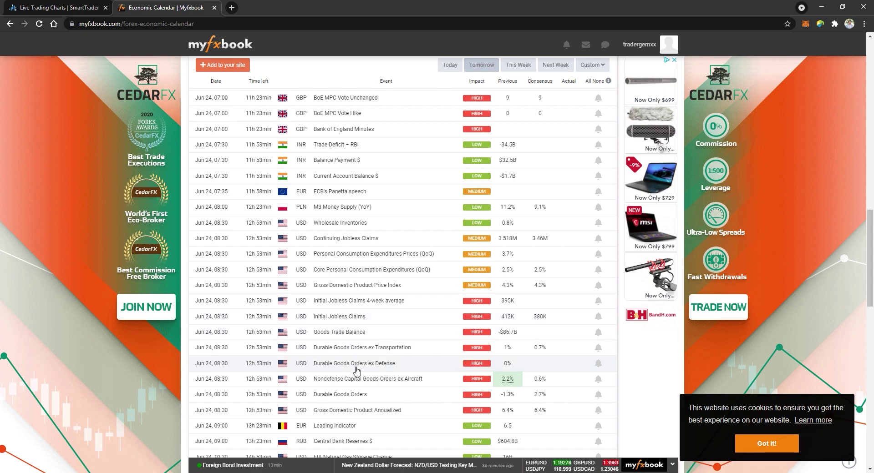
scroll(356, 357, down, 1)
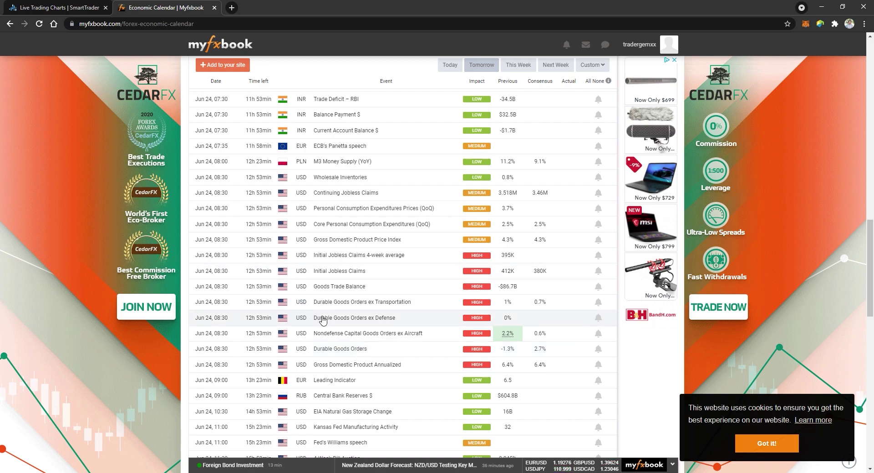
scroll(321, 317, down, 1)
scroll(309, 270, down, 6)
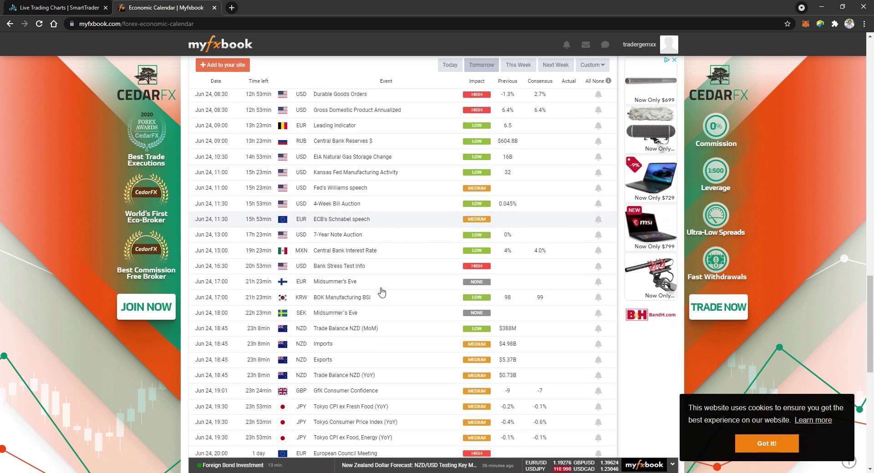
scroll(384, 322, up, 10)
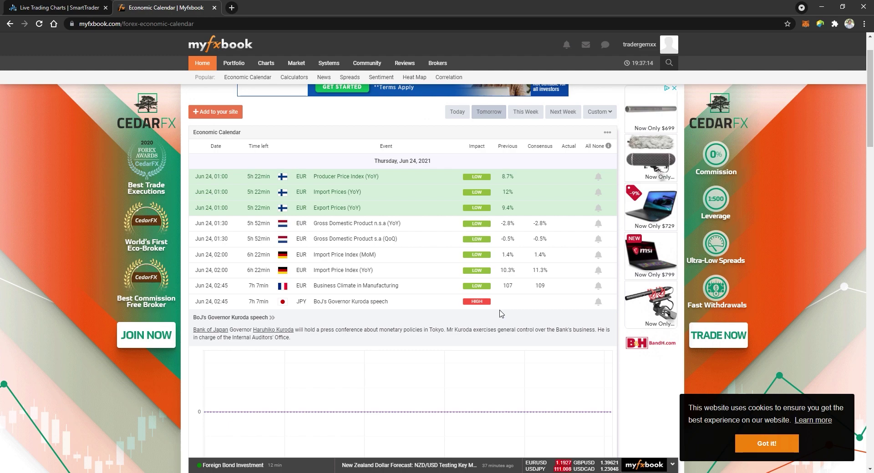
Step: Switch back to the SmartTrader EUR/JPY chart and widen the daily view to include price action from October 2020
click(59, 7)
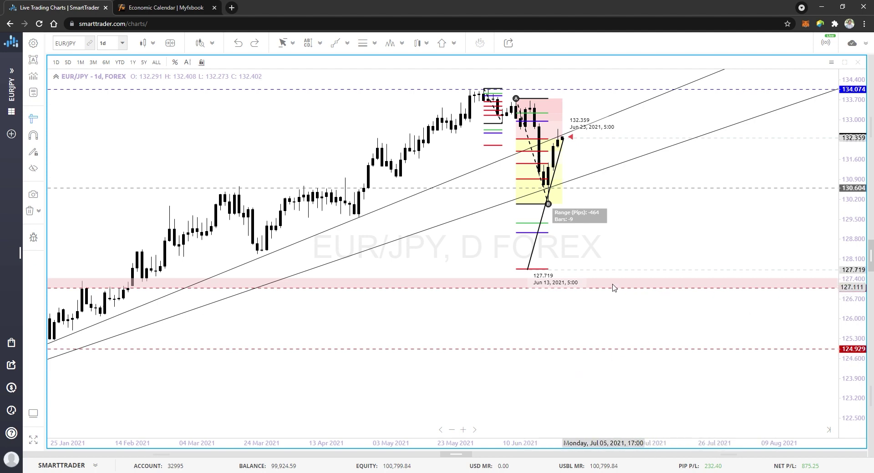
scroll(608, 255, down, 2)
scroll(605, 250, down, 2)
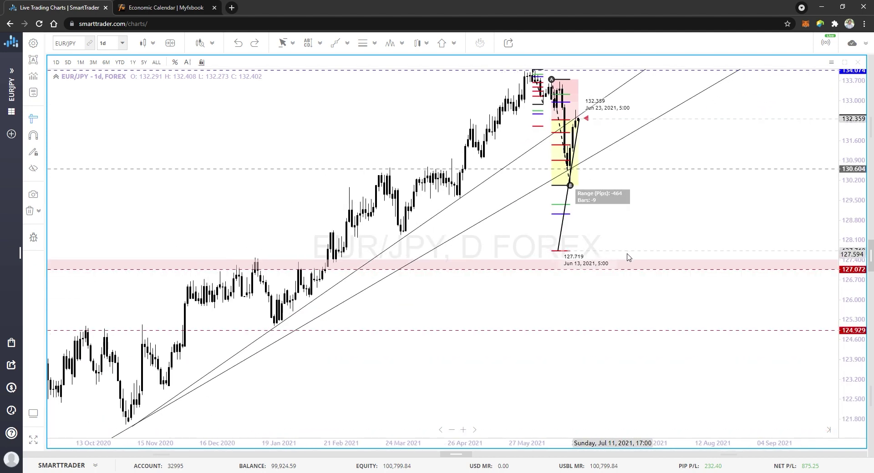